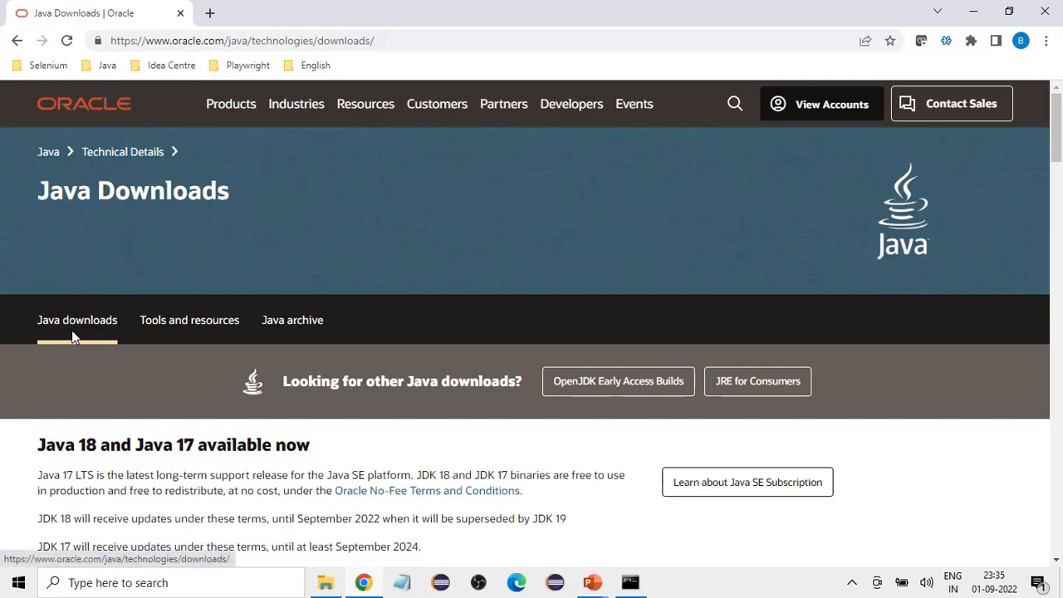
Step: View the Java 17 downloads on the Java Downloads page
scroll(316, 375, down, 3)
drag(57, 218, 96, 214)
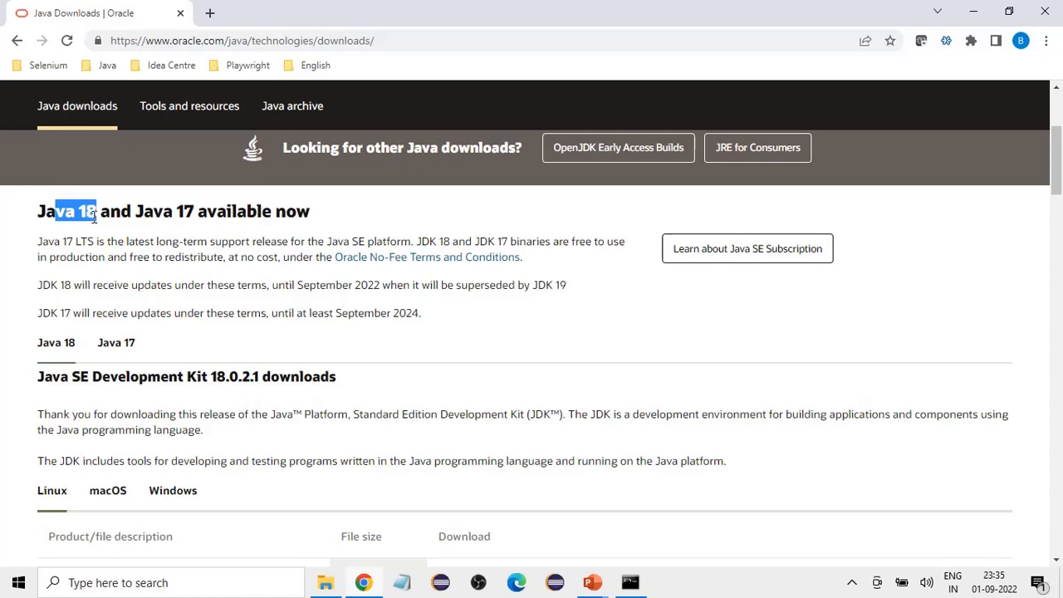
click(117, 352)
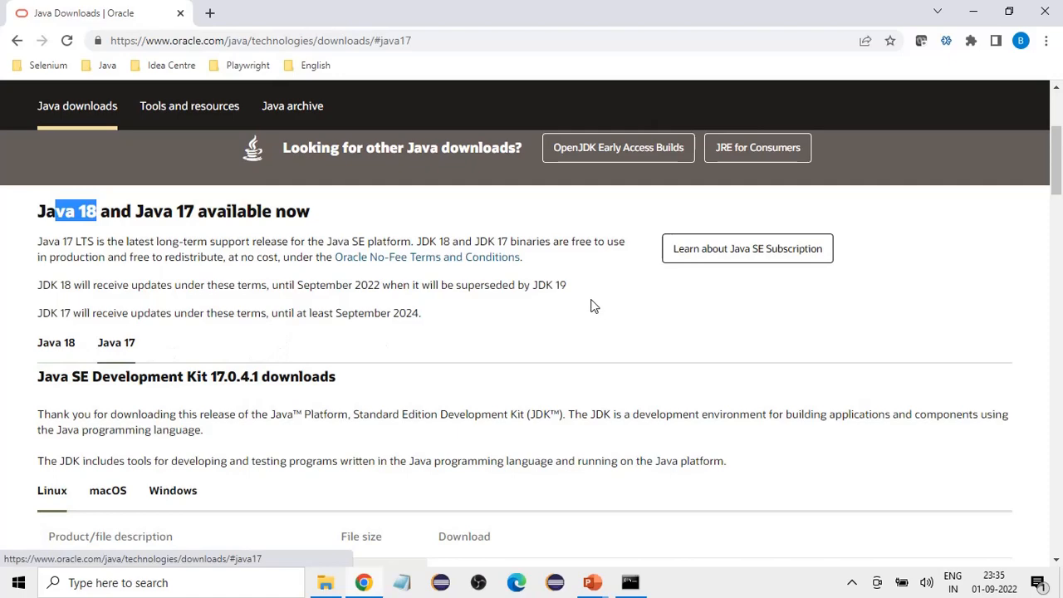
scroll(593, 304, down, 1)
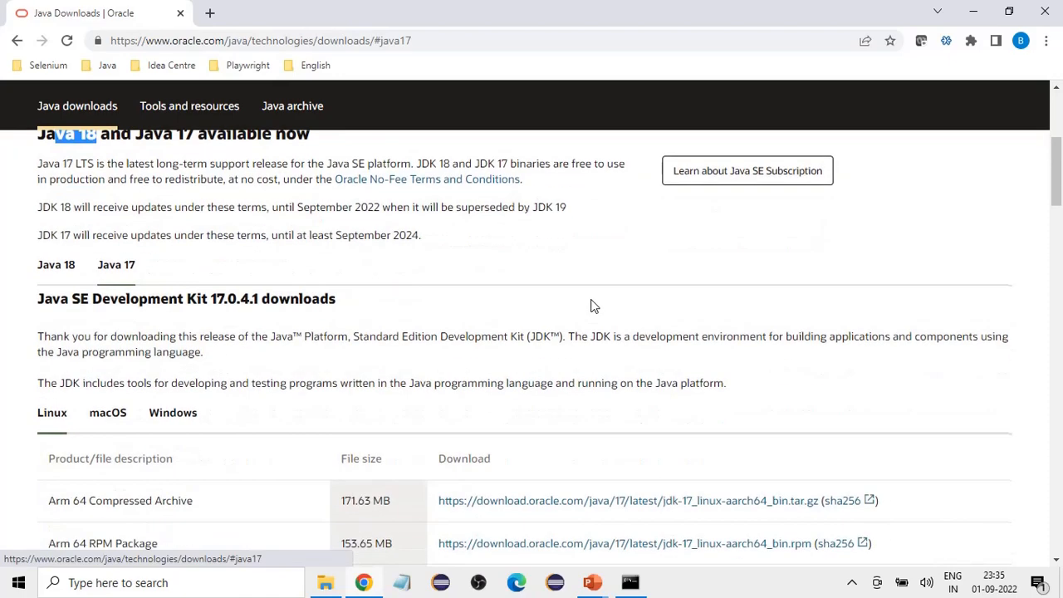
Step: Show the Java 18 downloads for Windows on the Java Downloads page
click(44, 266)
scroll(544, 296, down, 1)
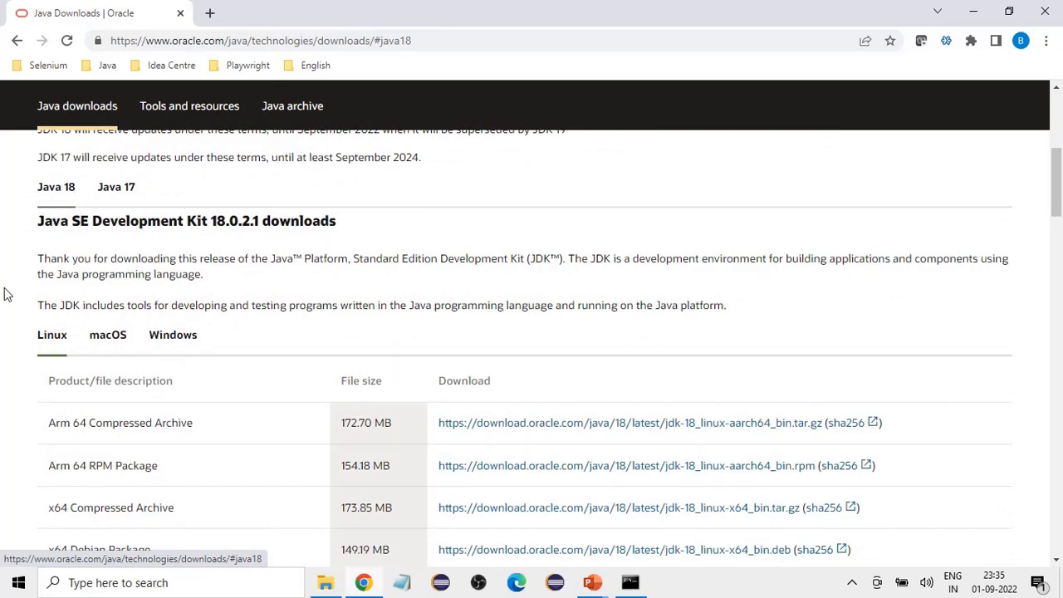
scroll(6, 294, down, 1)
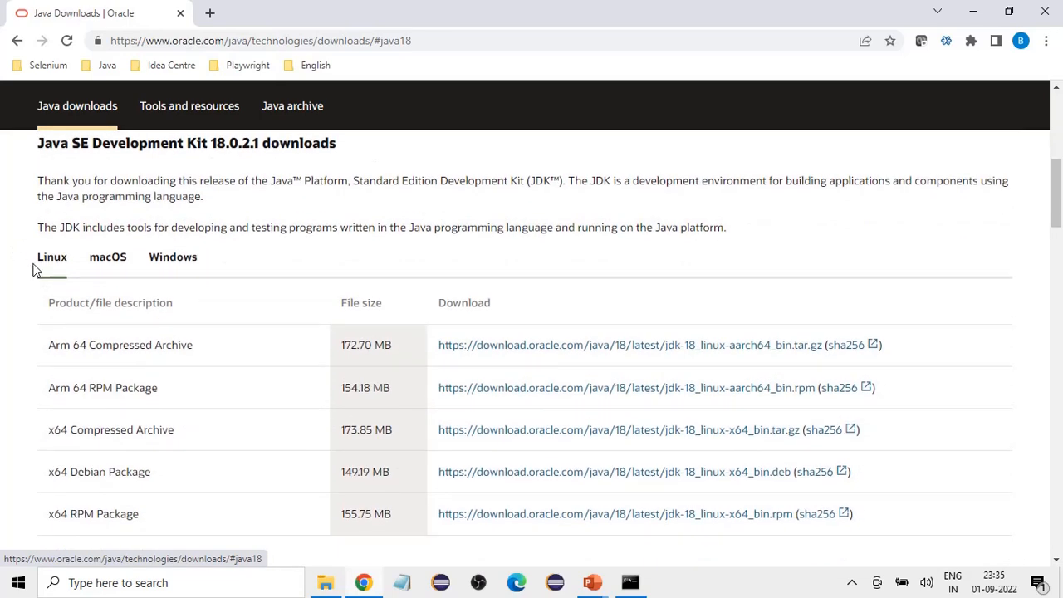
mouse_move(30, 266)
mouse_down()
mouse_move(89, 260)
mouse_move(44, 261)
mouse_up()
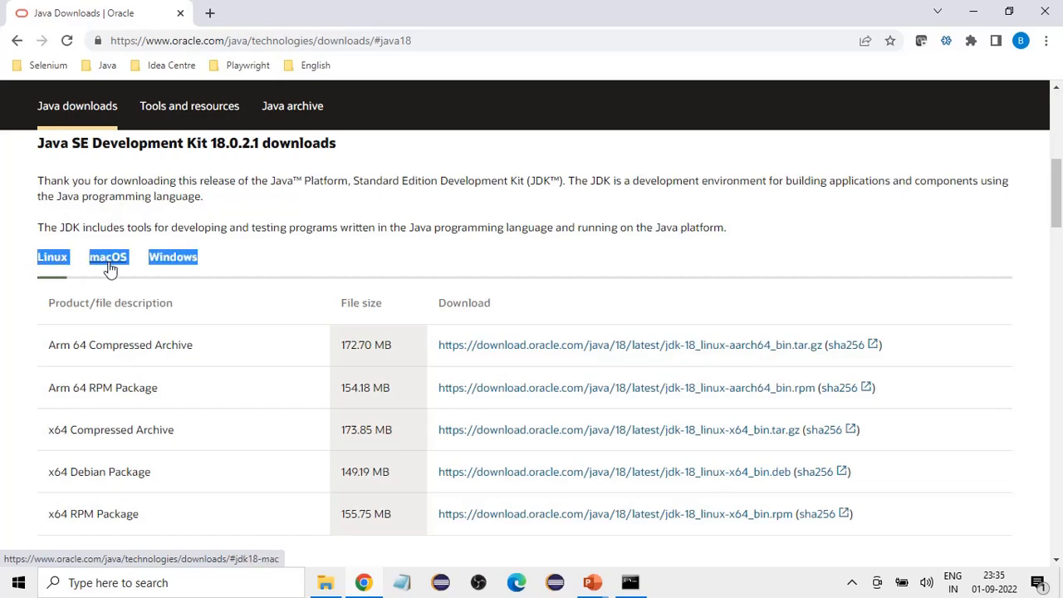
click(29, 329)
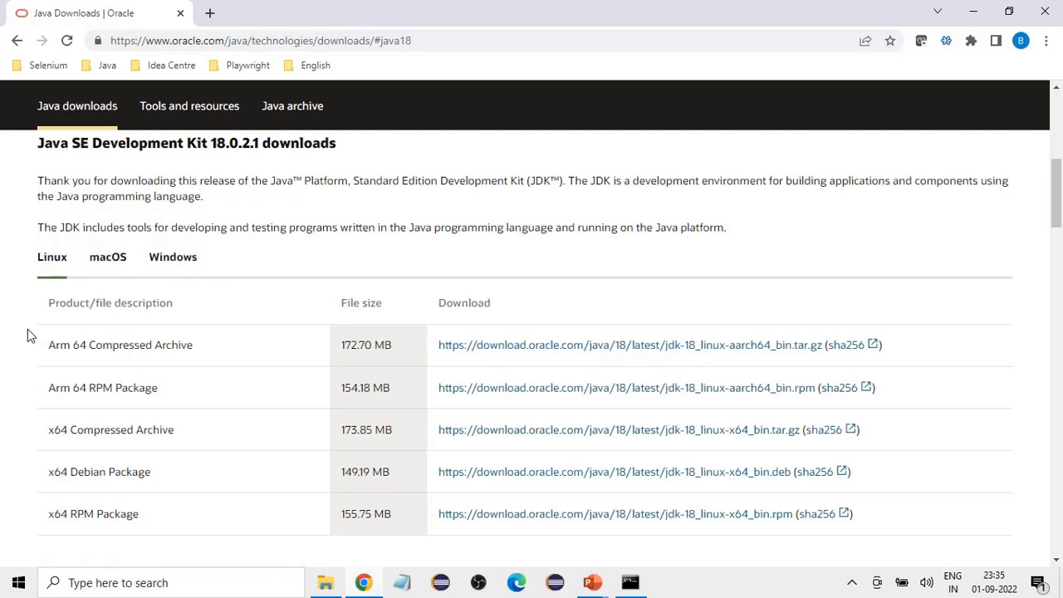
click(176, 264)
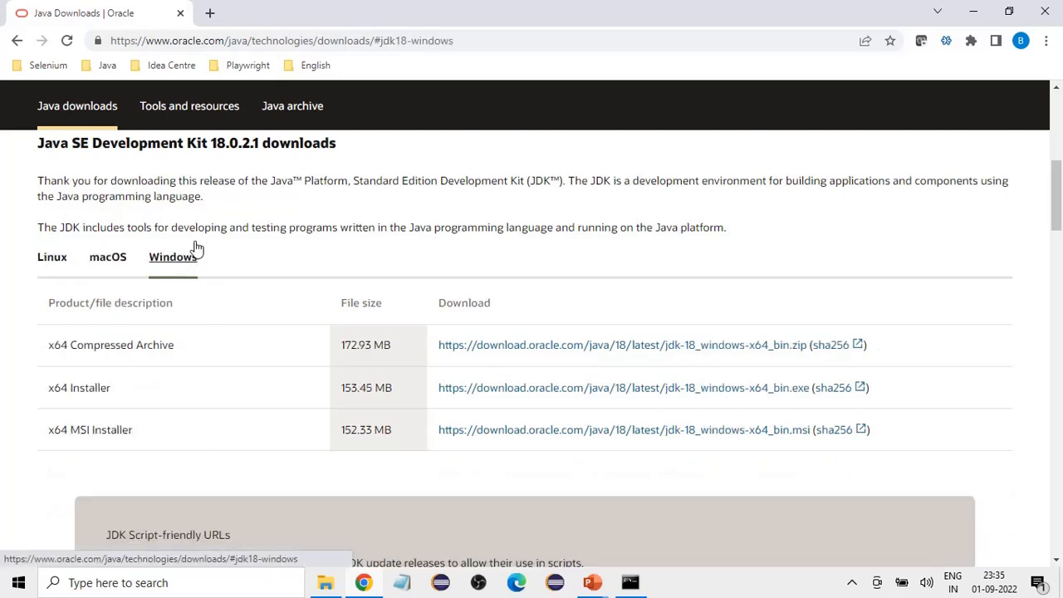
Step: Start downloading the Windows x64 Installer jdk-18_windows-x64_bin.exe, and cancel the download
drag(49, 390, 114, 389)
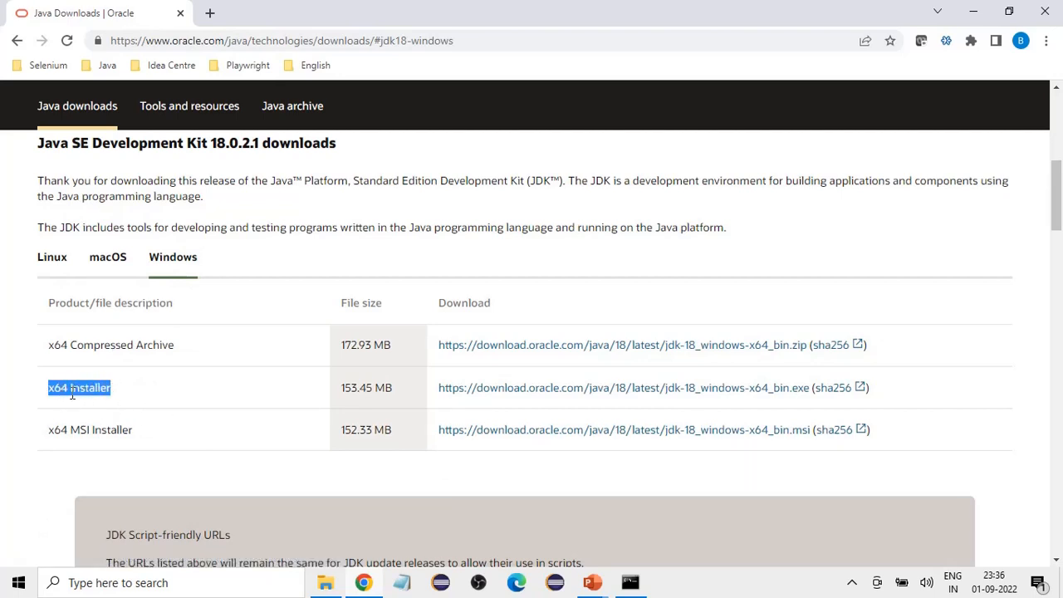
click(121, 399)
drag(50, 388, 99, 394)
click(124, 397)
drag(119, 398, 52, 392)
click(158, 391)
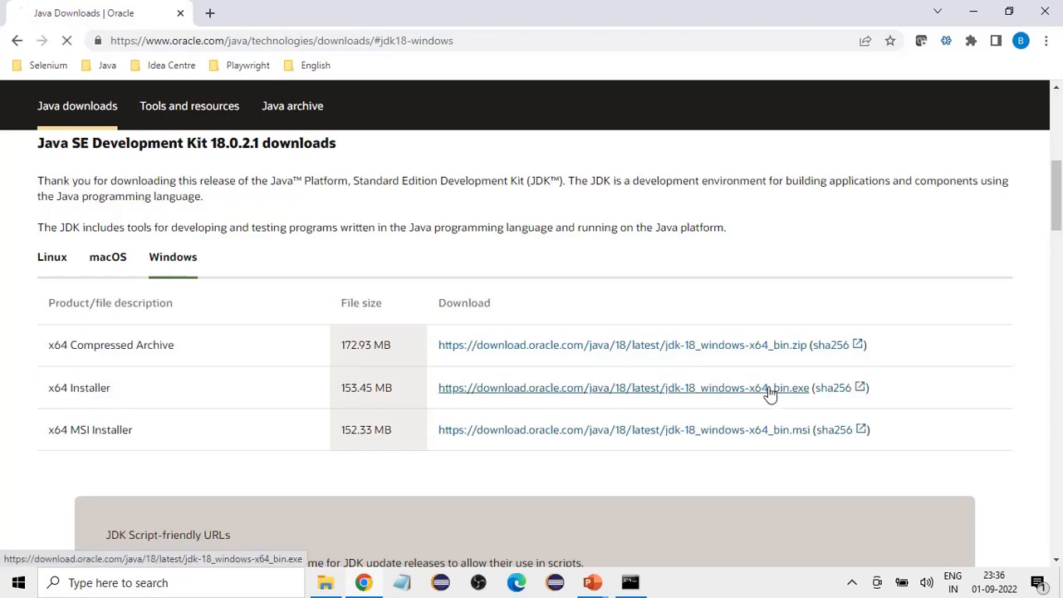
click(165, 547)
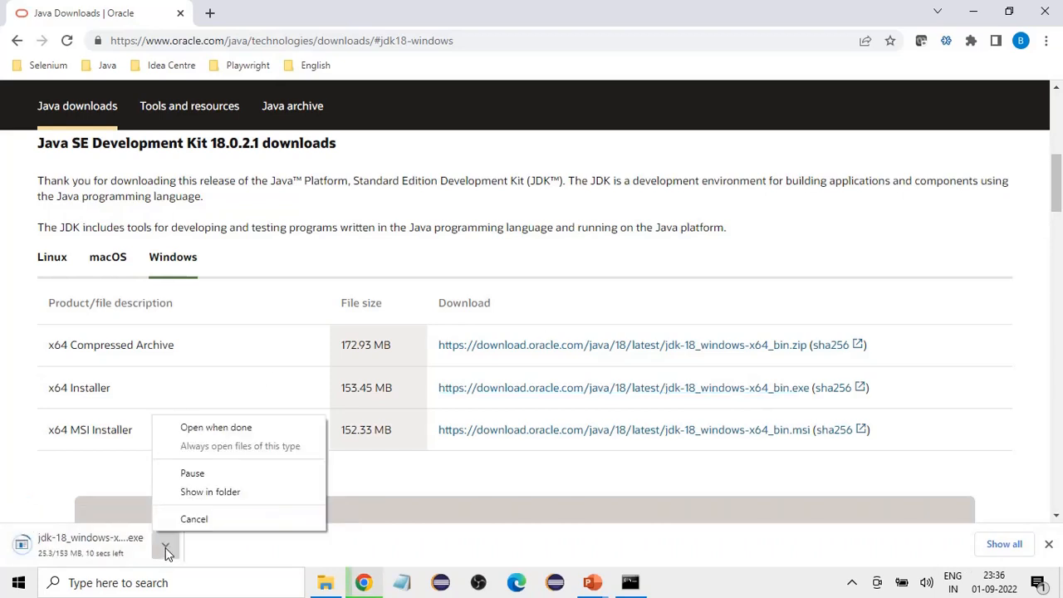
click(194, 519)
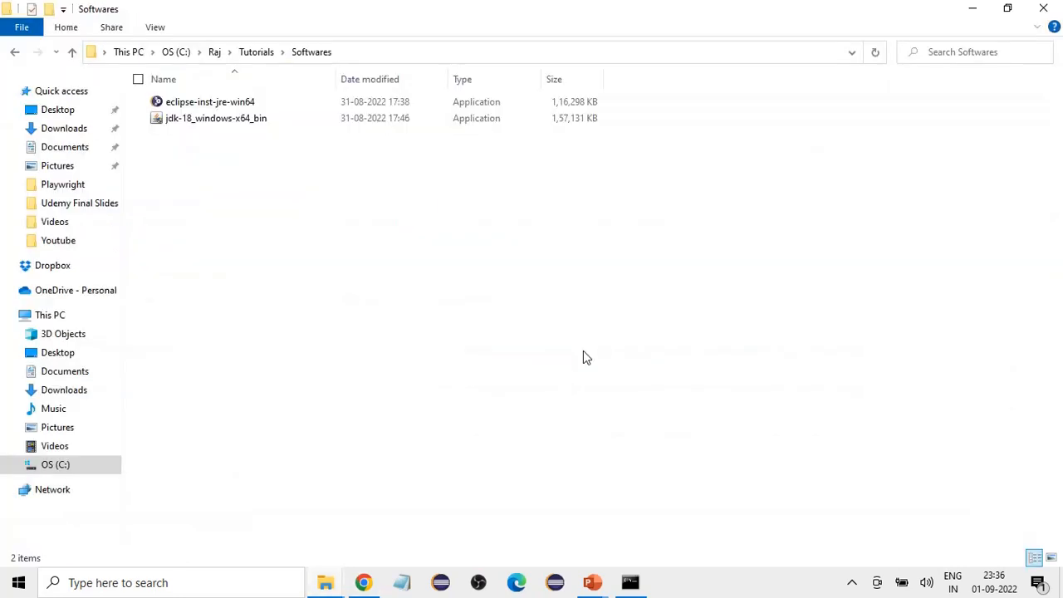
Step: Run jdk-18_windows-x64_bin from the Softwares folder, allow it to make changes, and continue past the setup wizard's welcome page
drag(238, 138, 211, 133)
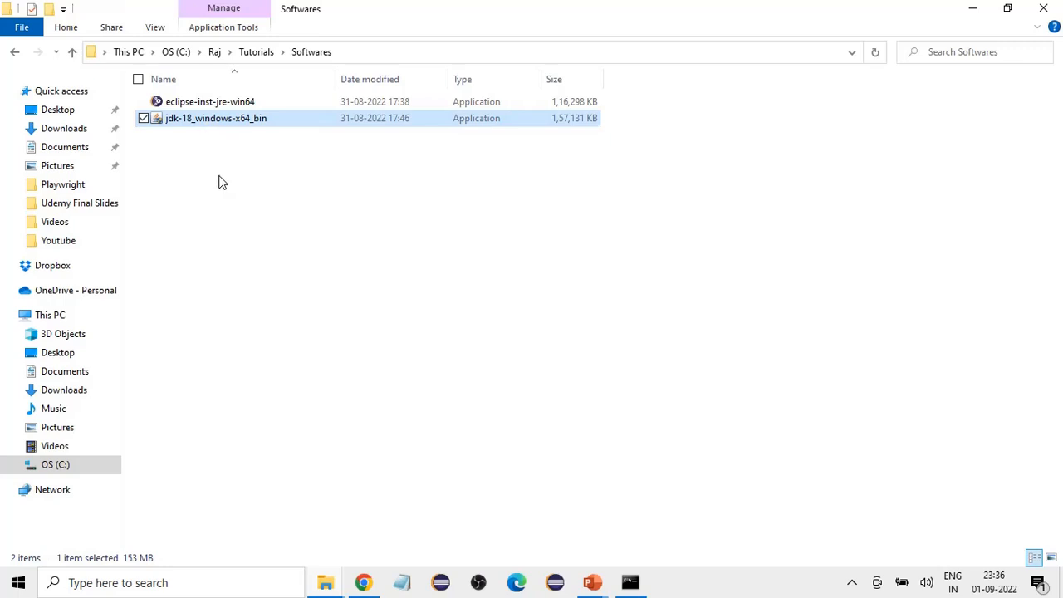
click(221, 181)
double_click(206, 121)
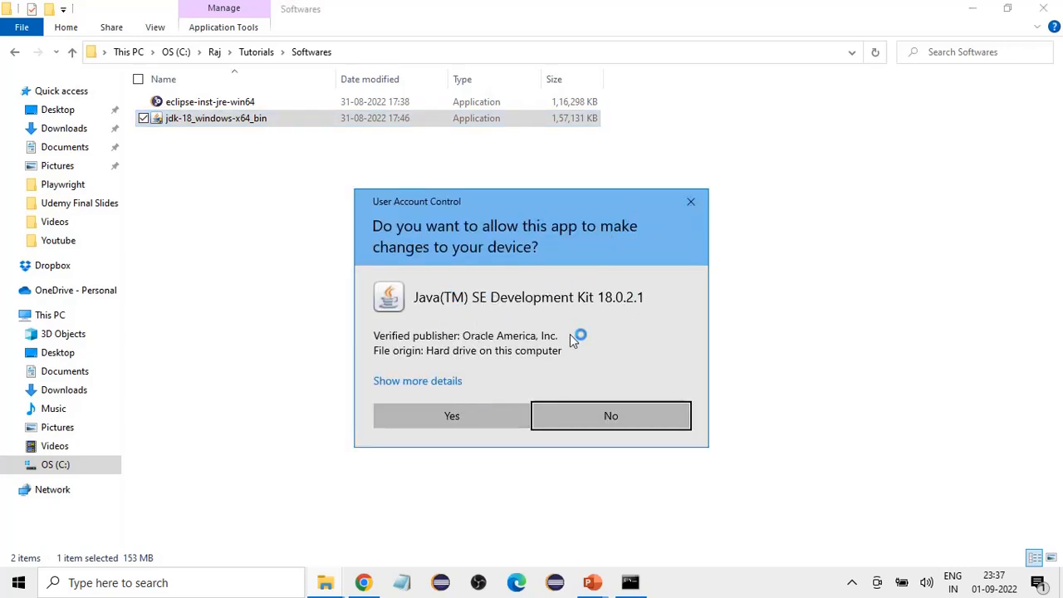
click(456, 415)
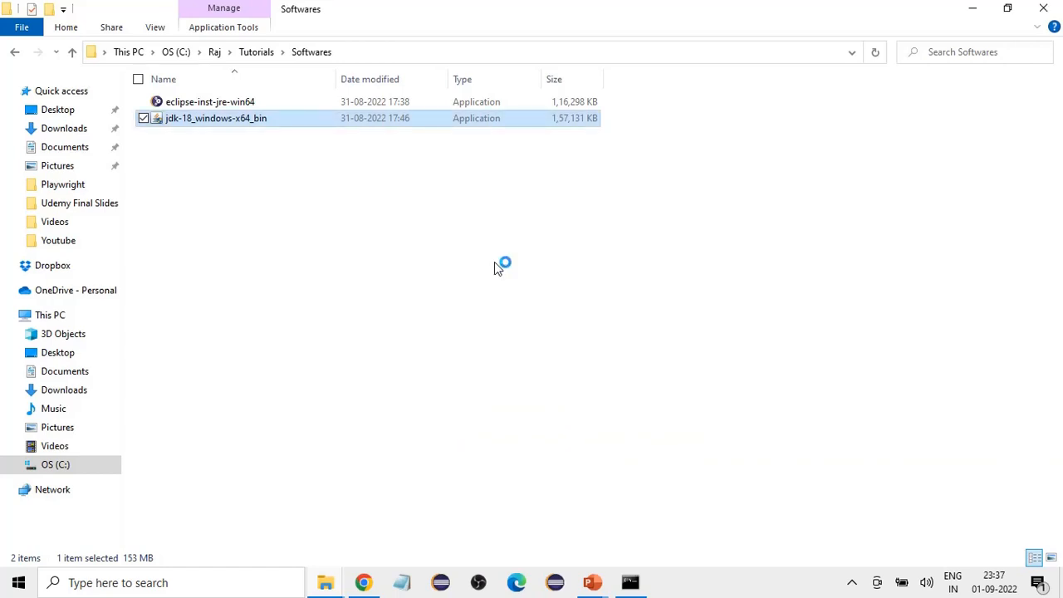
click(325, 584)
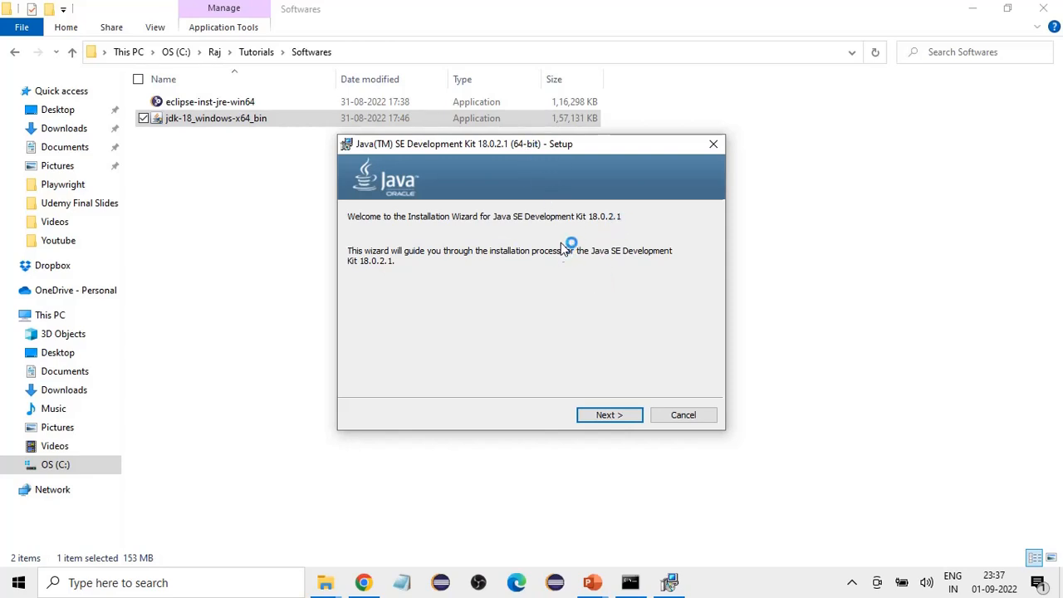
click(616, 414)
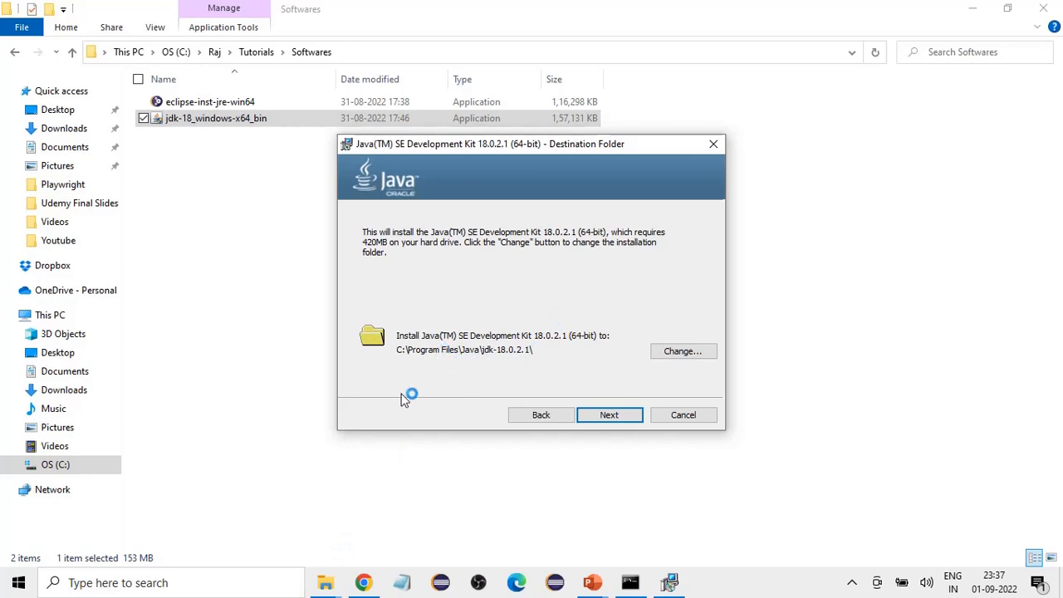
Step: Look through the C:\Program Files folder for an existing Java folder
click(326, 584)
click(231, 536)
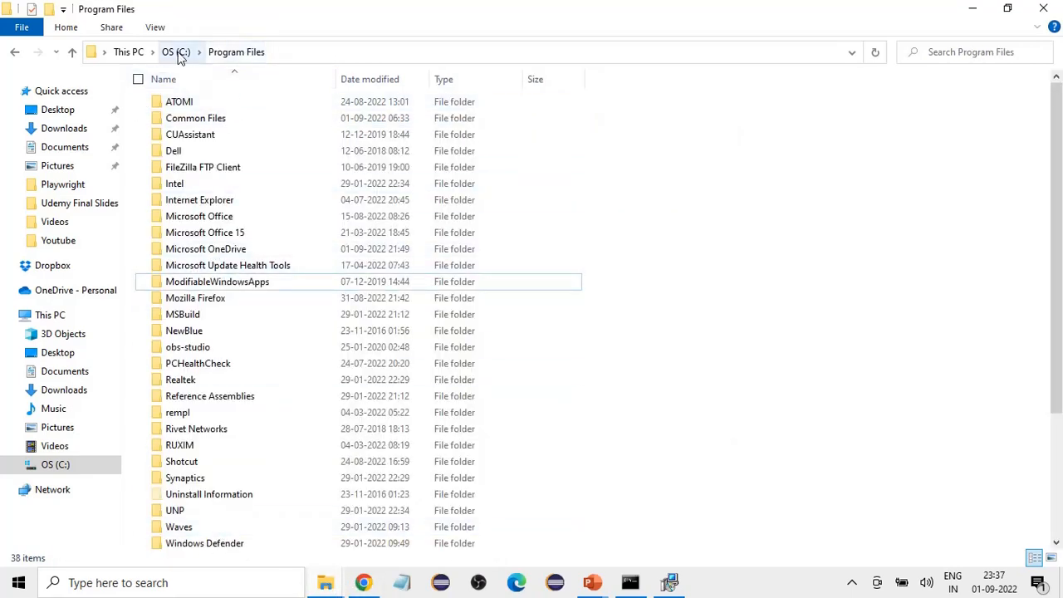
click(220, 286)
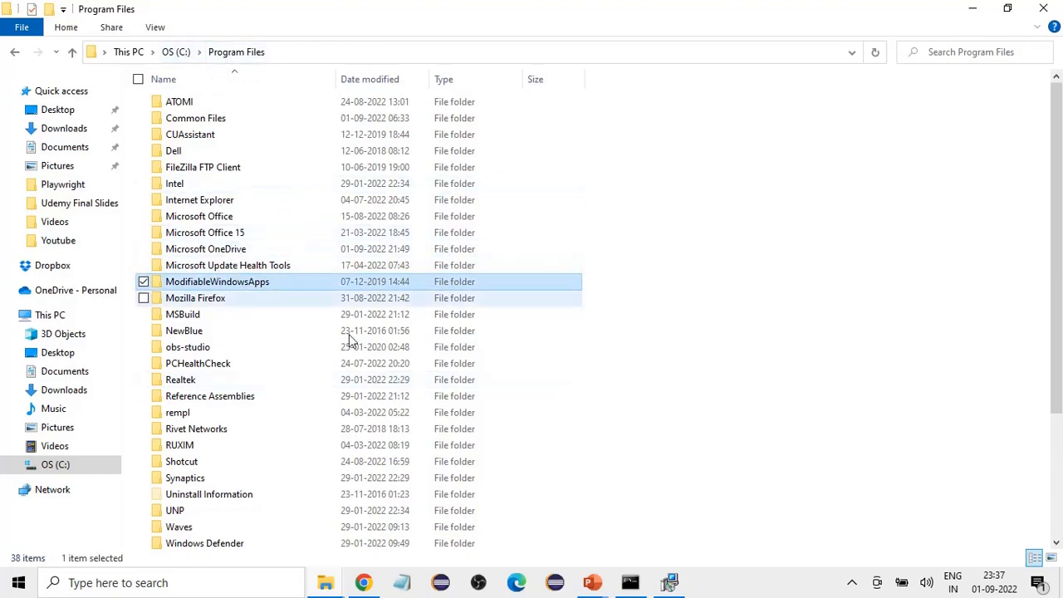
scroll(446, 274, down, 4)
scroll(446, 274, up, 4)
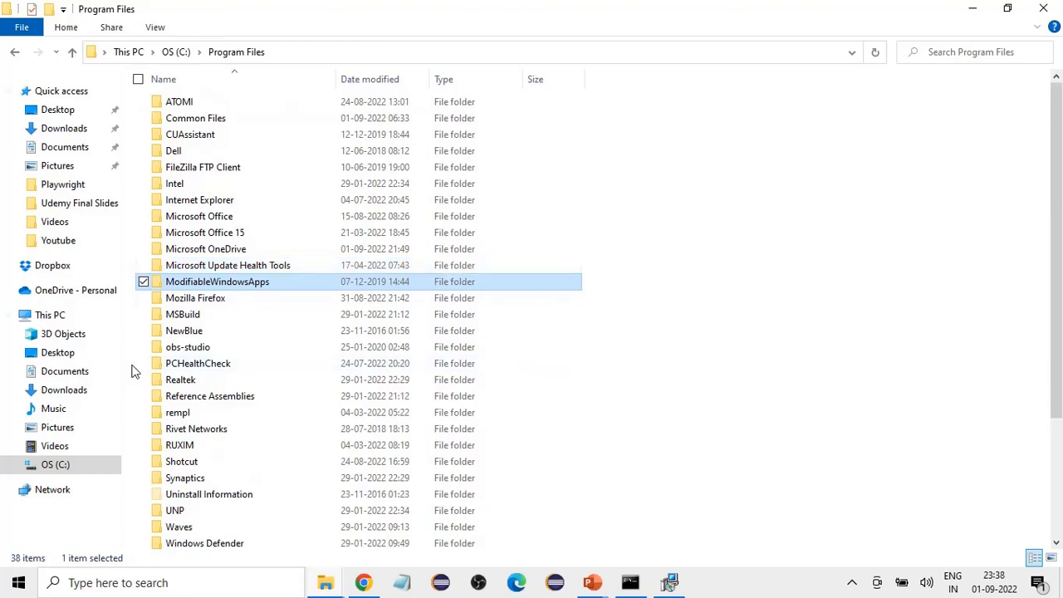
Step: Return to the JDK setup wizard, move it beside the folder list, and install to the default folder C:\Program Files\Java\jdk-18.0.2.1\
click(672, 583)
drag(552, 135, 836, 106)
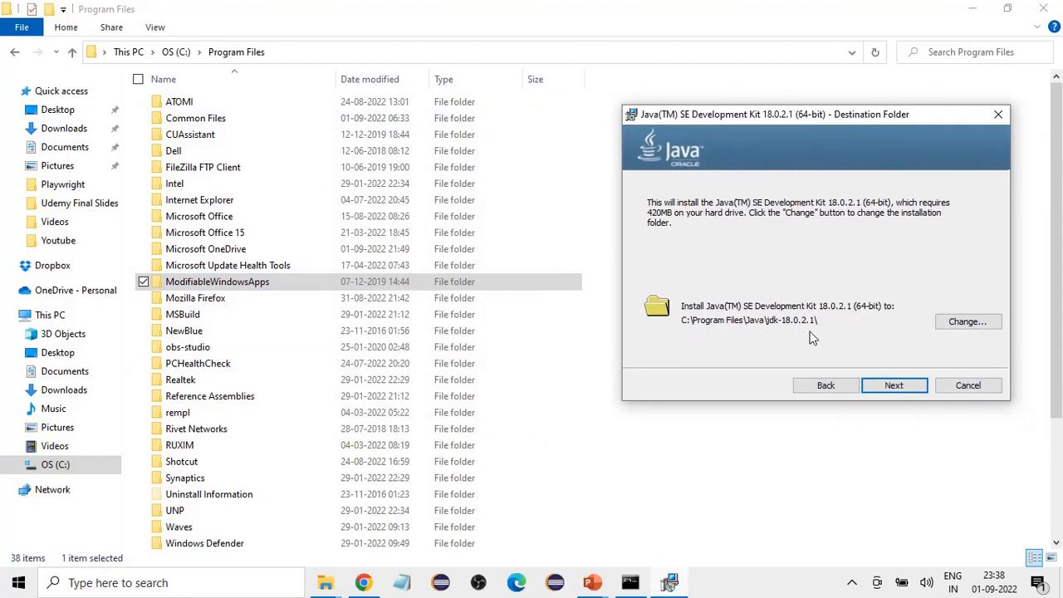
click(893, 386)
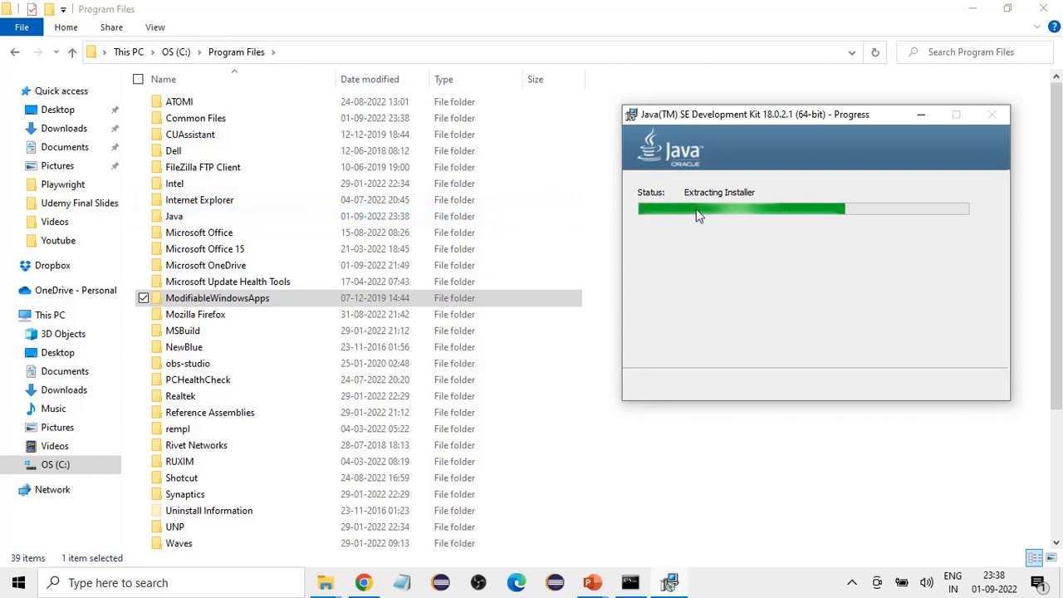
Step: Open the bin folder inside C:\Program Files\Java\jdk-18.0.2.1
double_click(177, 221)
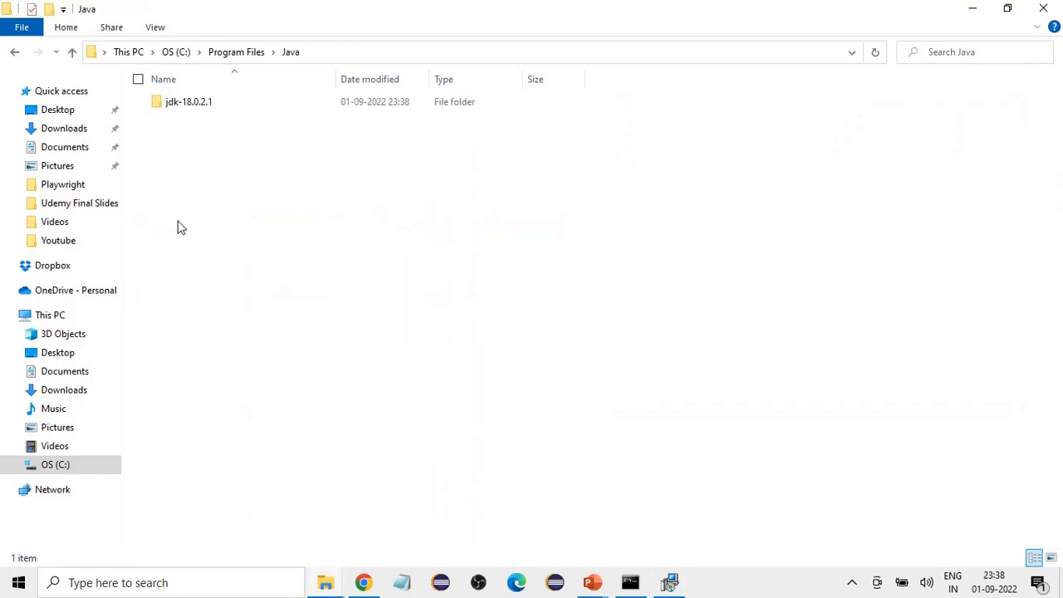
double_click(191, 103)
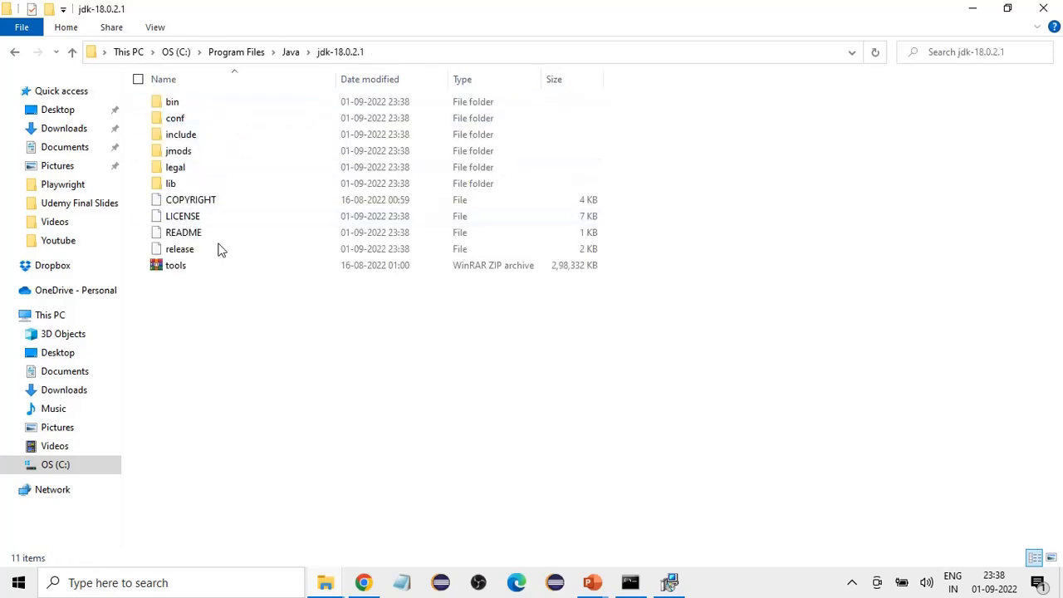
double_click(172, 101)
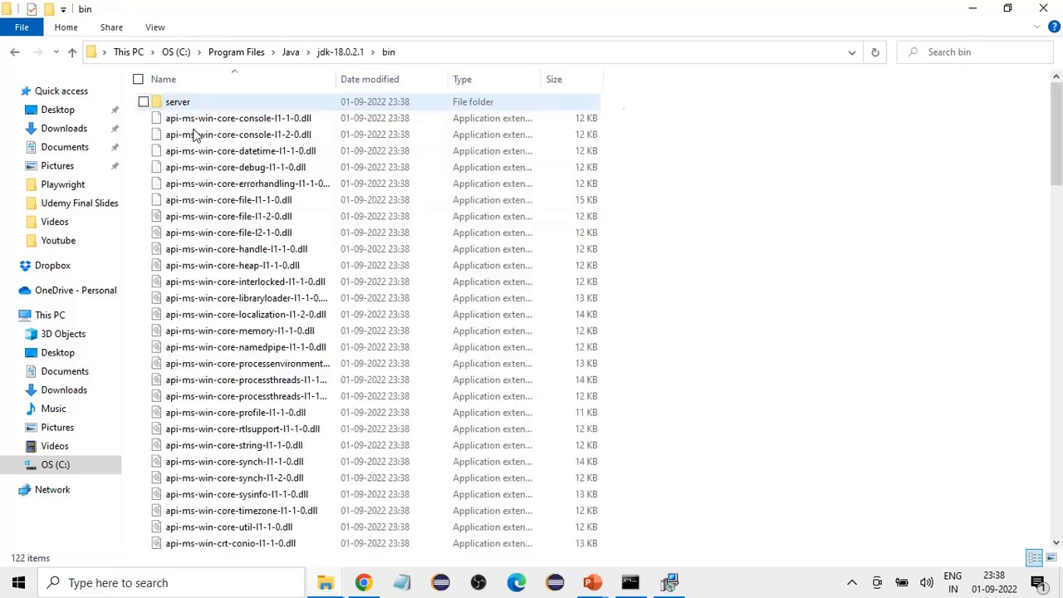
Step: Locate the java and javac applications in the bin folder, and go back to the jdk-18.0.2.1 folder
scroll(663, 279, down, 2)
scroll(662, 279, down, 9)
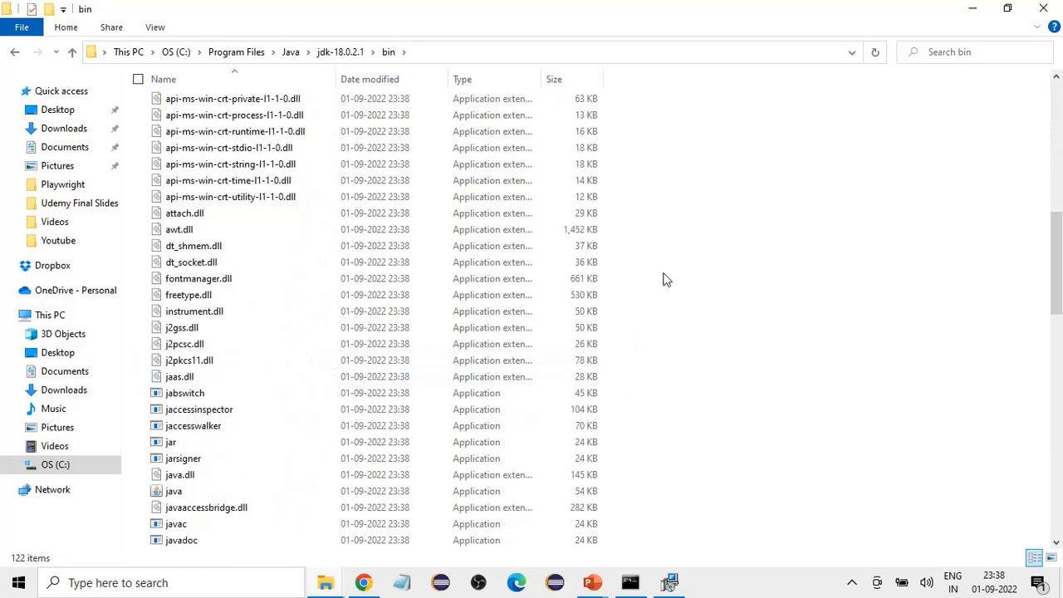
scroll(703, 256, down, 3)
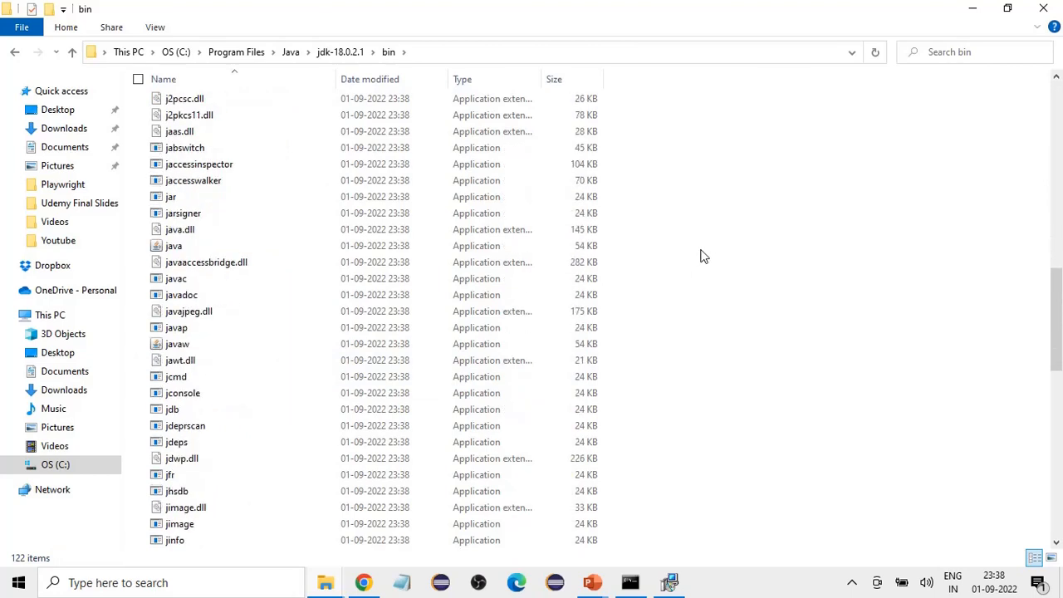
scroll(699, 256, down, 1)
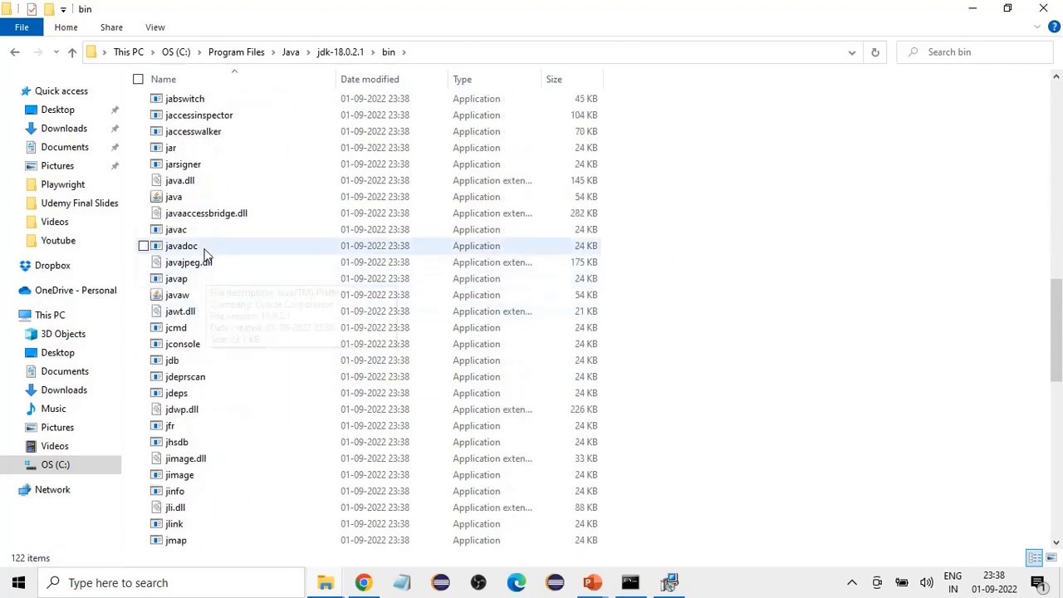
click(173, 201)
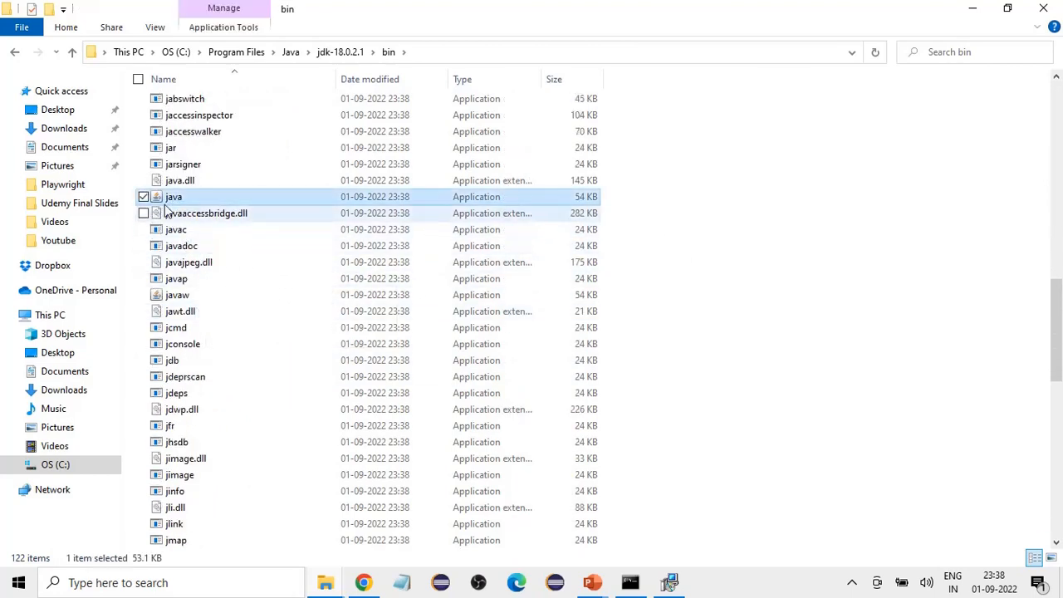
click(173, 232)
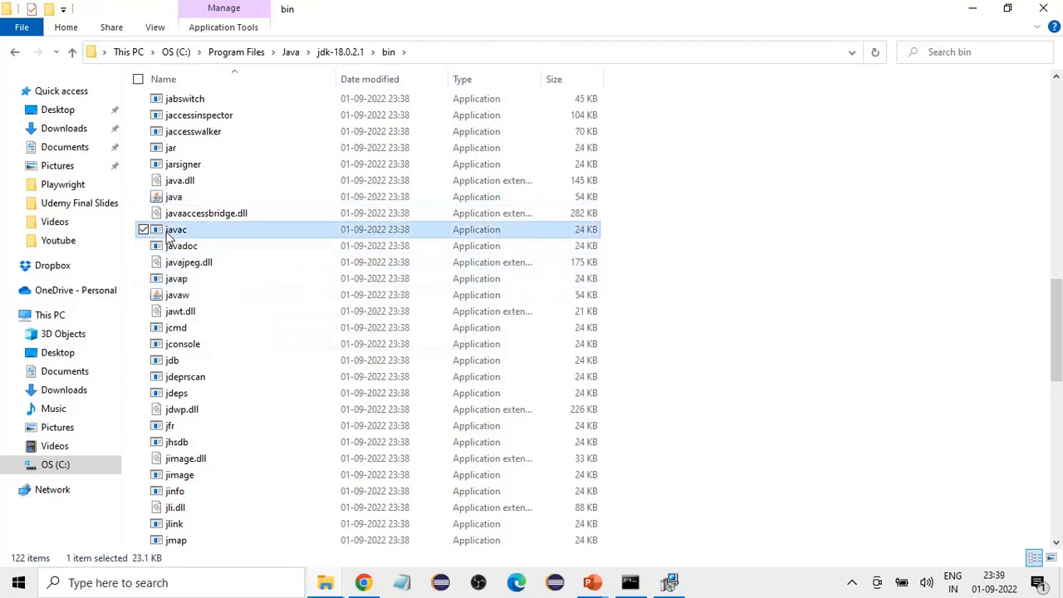
click(176, 201)
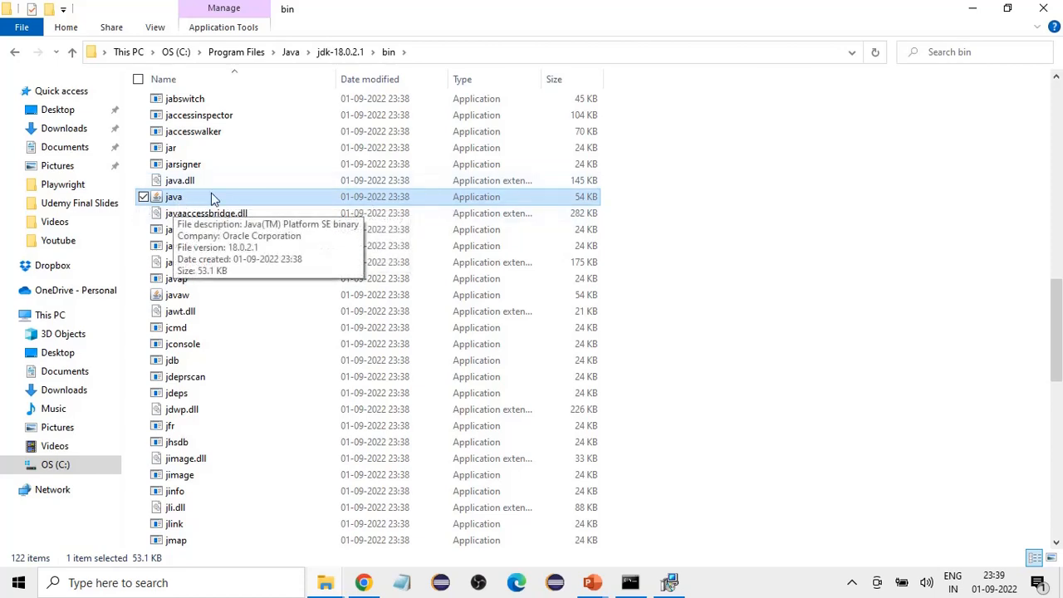
scroll(243, 238, up, 15)
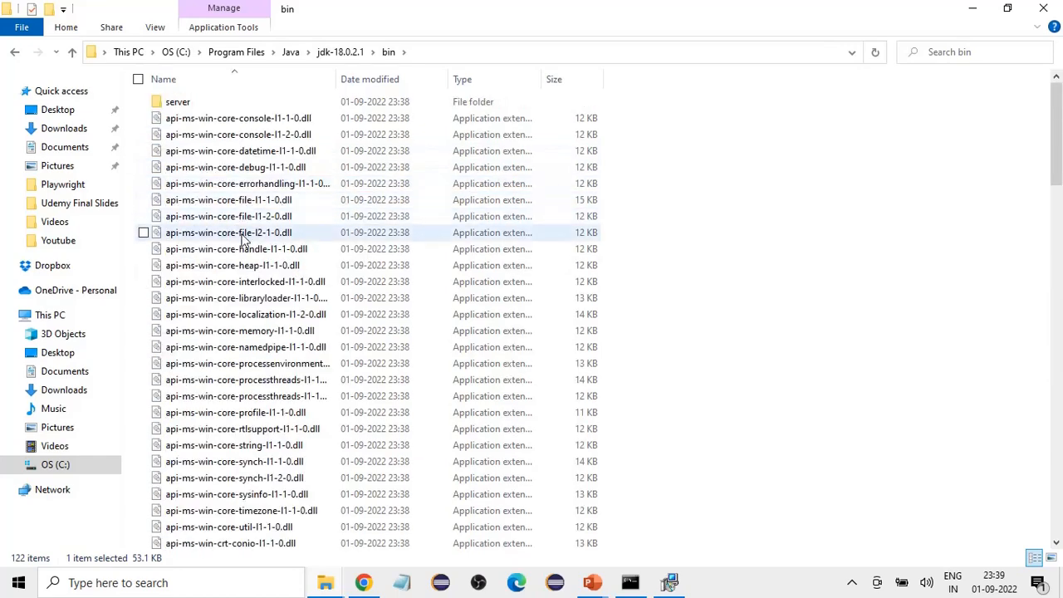
scroll(404, 290, down, 14)
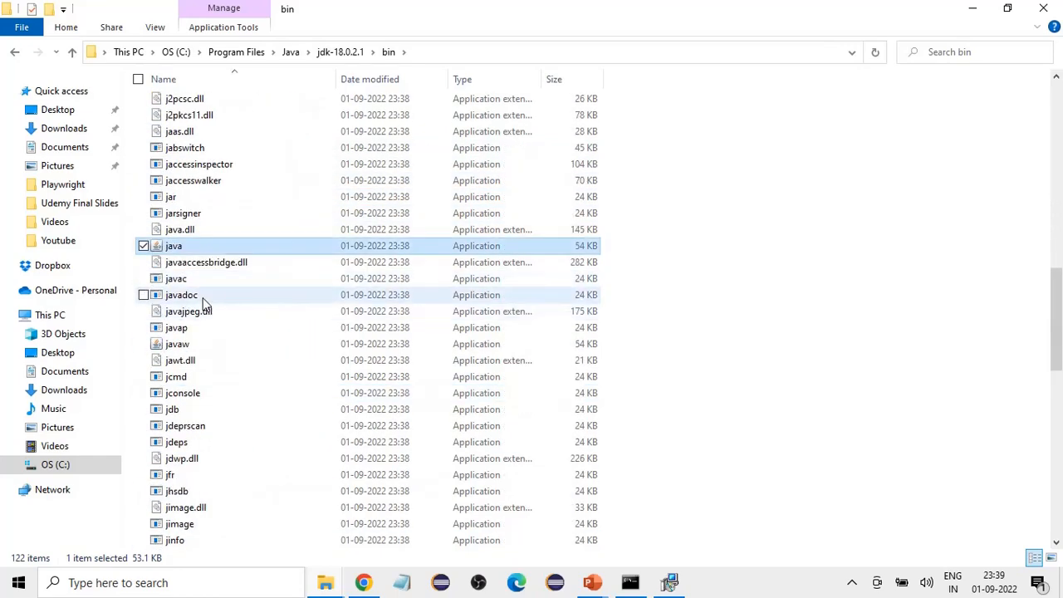
click(184, 281)
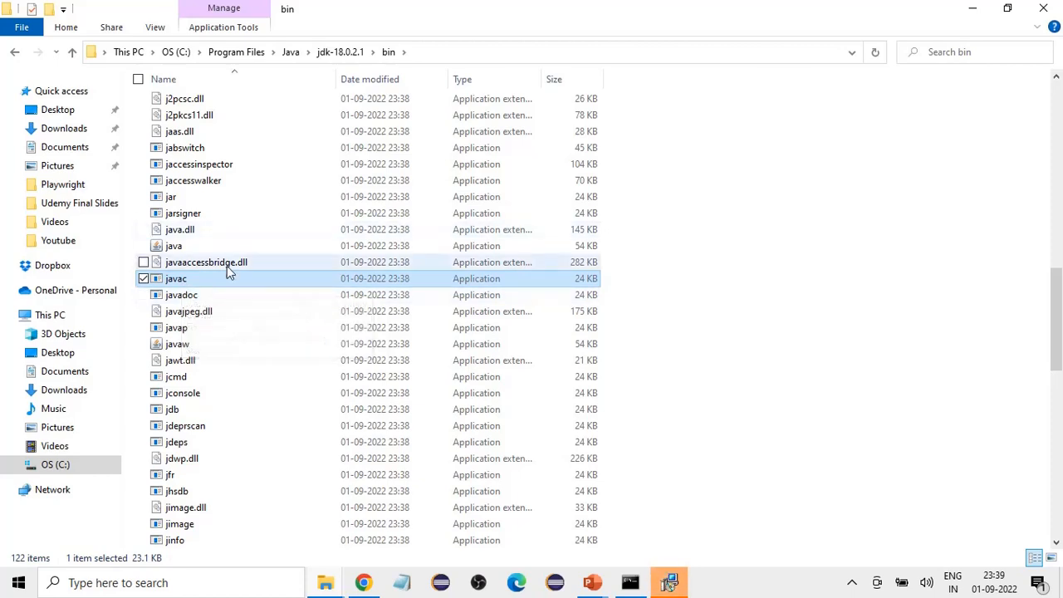
click(340, 51)
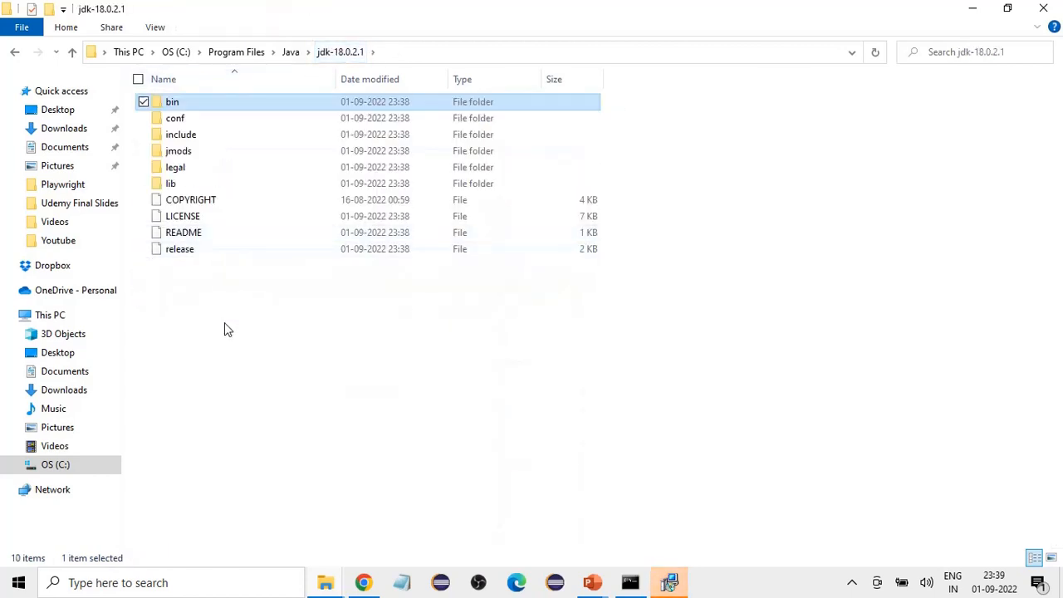
Step: Return to the completed JDK 18.0.2.1 setup wizard, move it beside the folder list, and close it
click(231, 334)
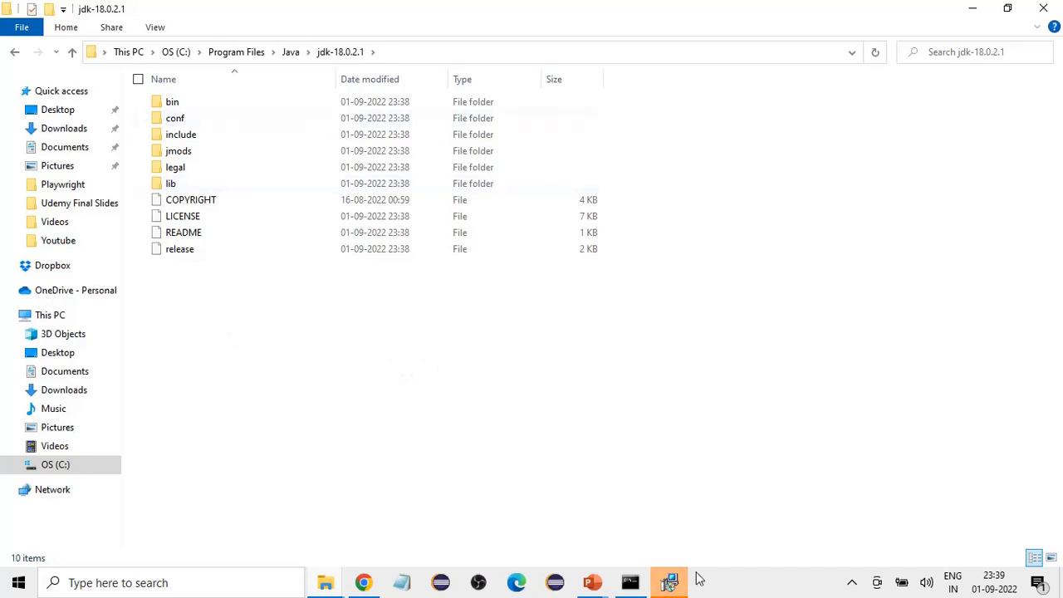
click(670, 582)
drag(819, 124, 652, 109)
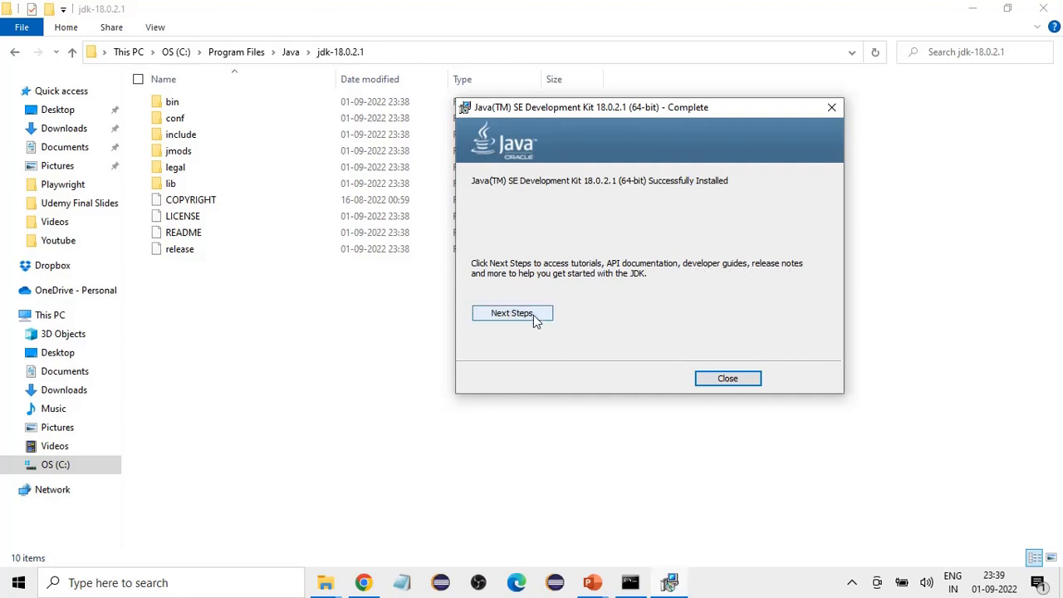
click(735, 380)
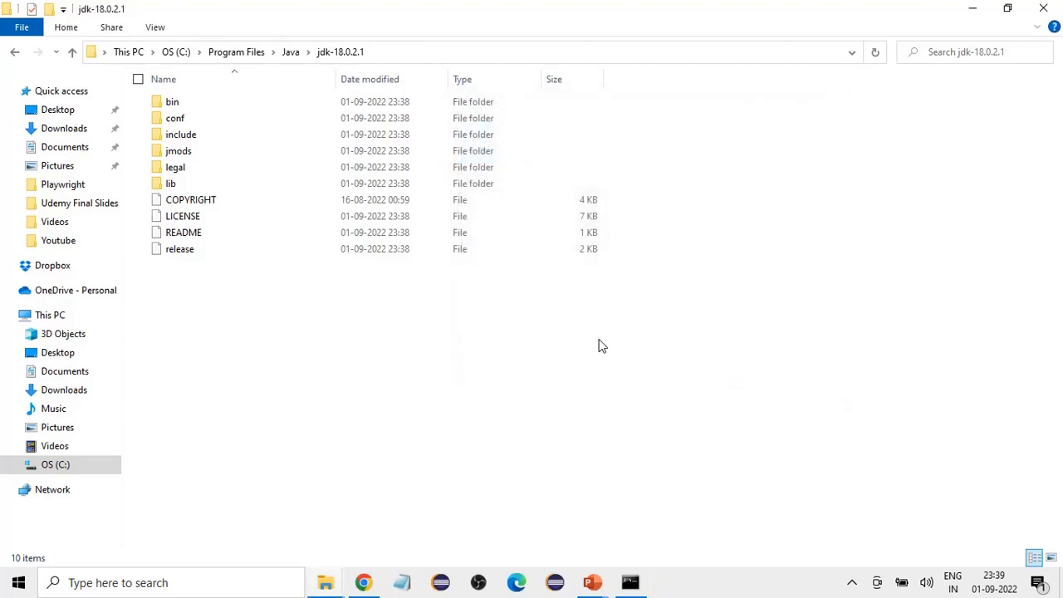
Step: Check the remaining setup tasks on the Install Java on Windows slide in the PowerPoint slide show, and return to File Explorer
mouse_move(592, 586)
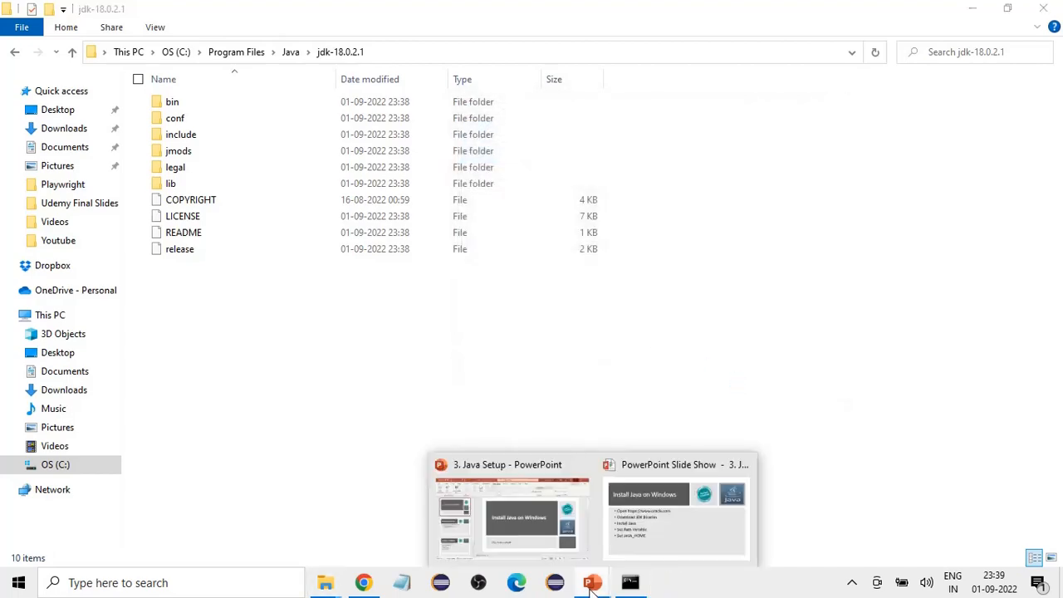
click(649, 547)
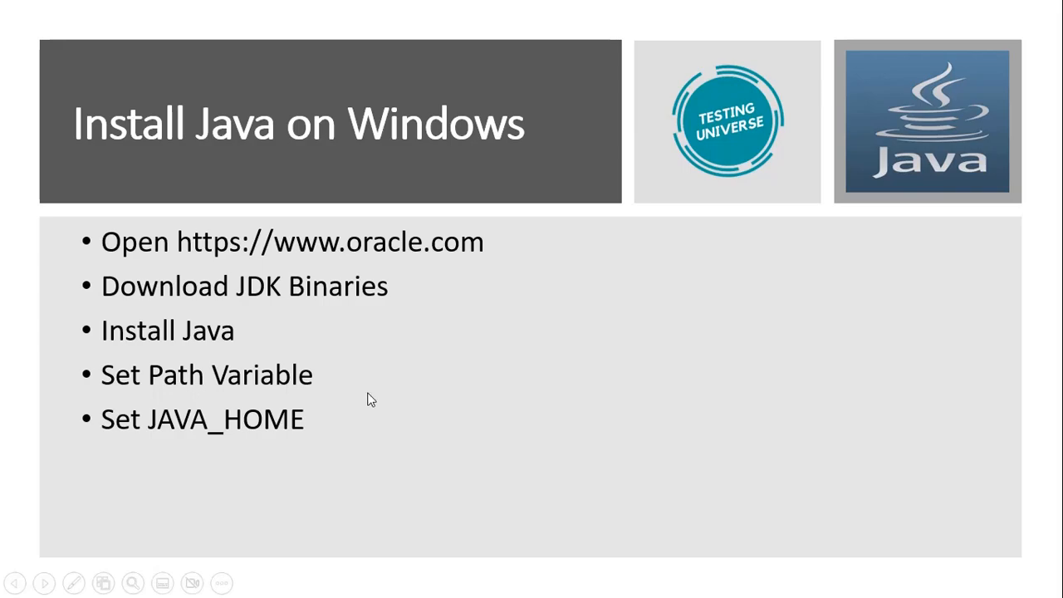
key(alt+Tab)
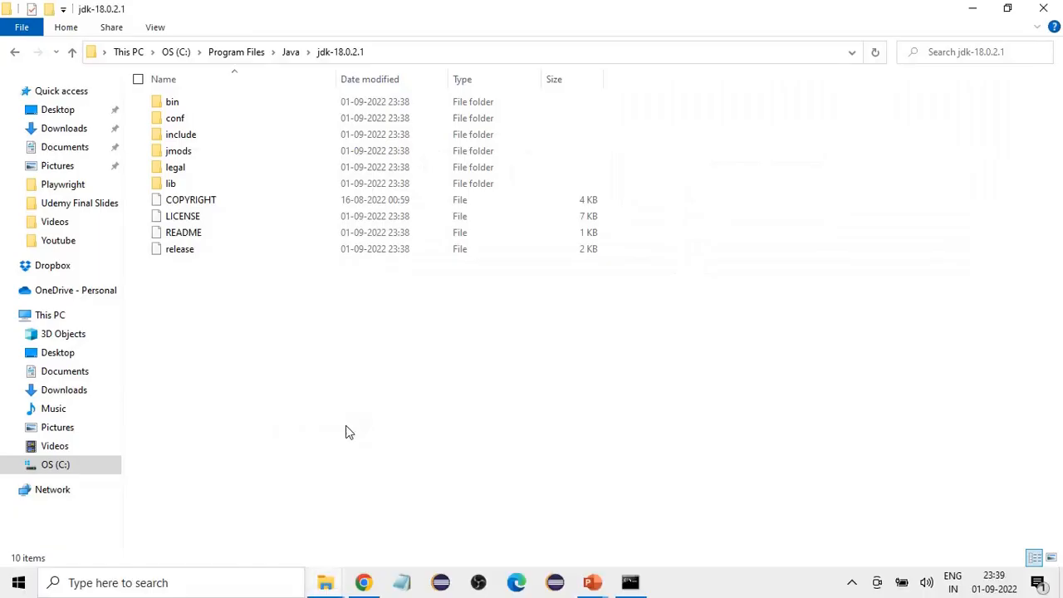
Step: Search Windows for the system environment variables editor, and open the Environment Variables list from System Properties
click(138, 581)
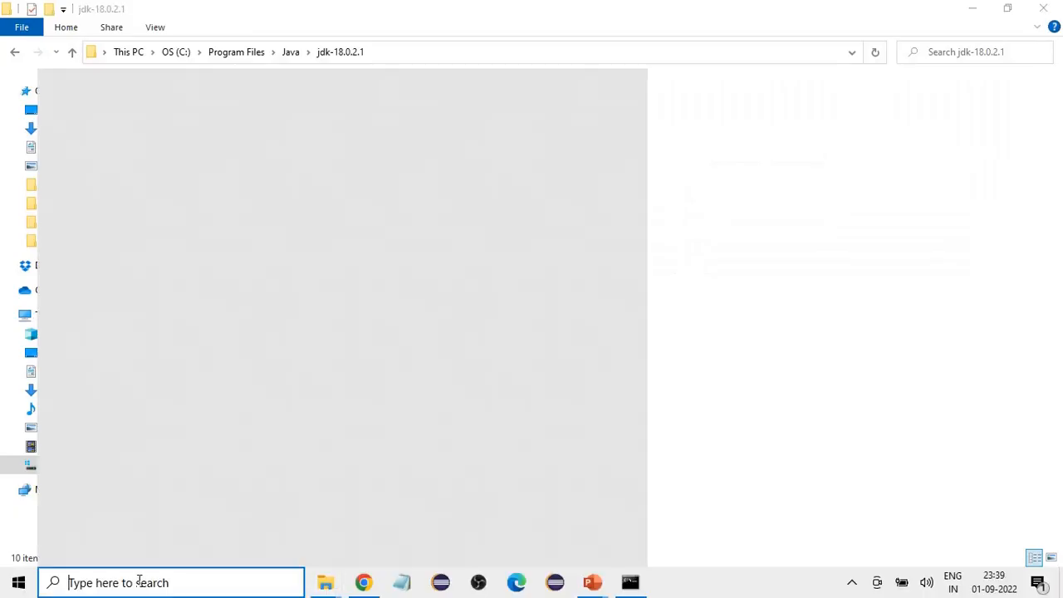
text(edit)
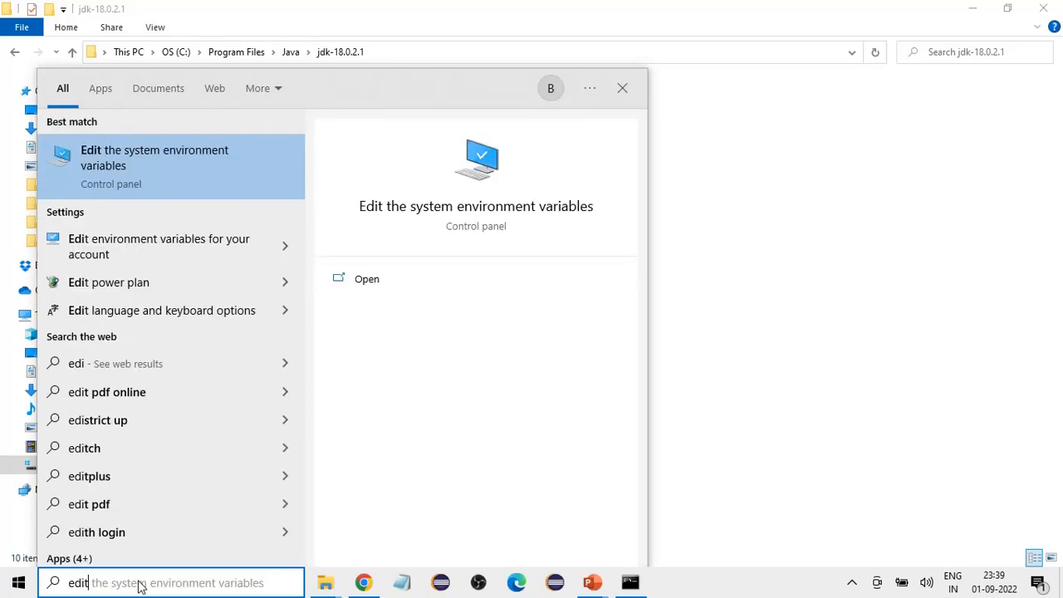
click(139, 157)
drag(321, 116, 563, 101)
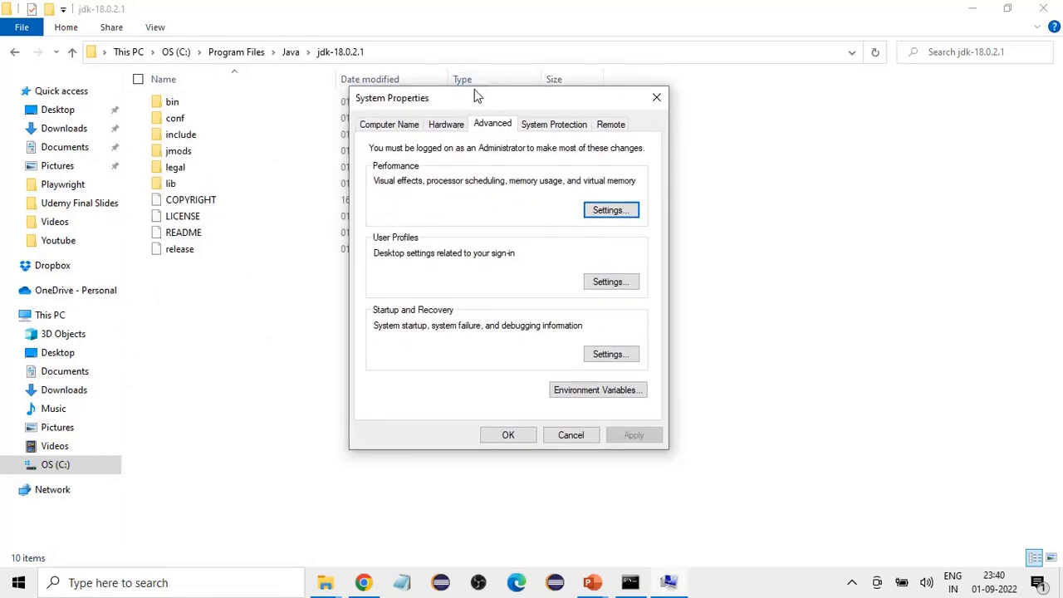
click(585, 396)
drag(671, 83, 679, 40)
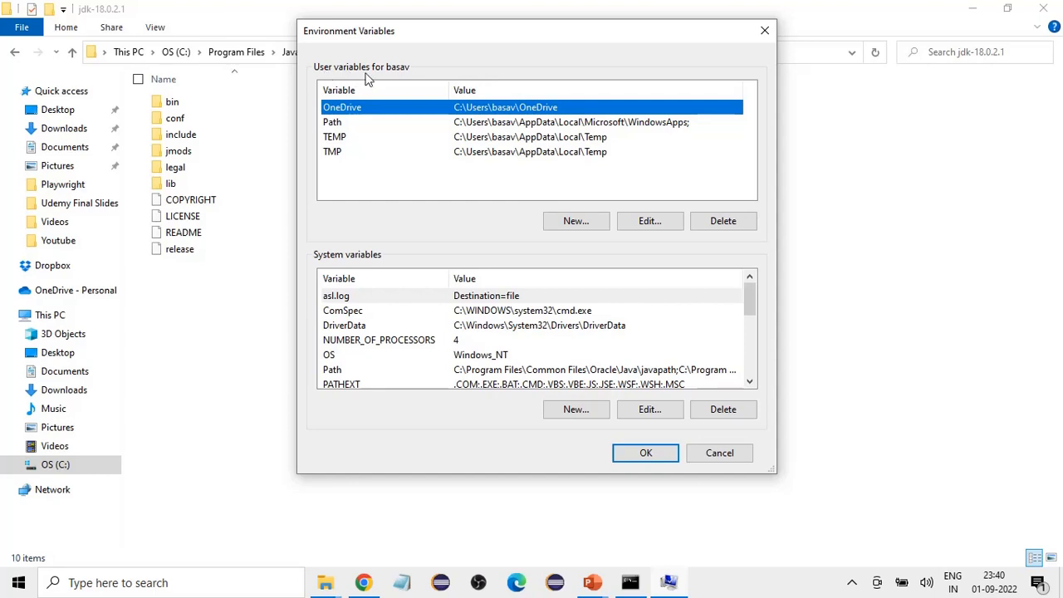
click(749, 382)
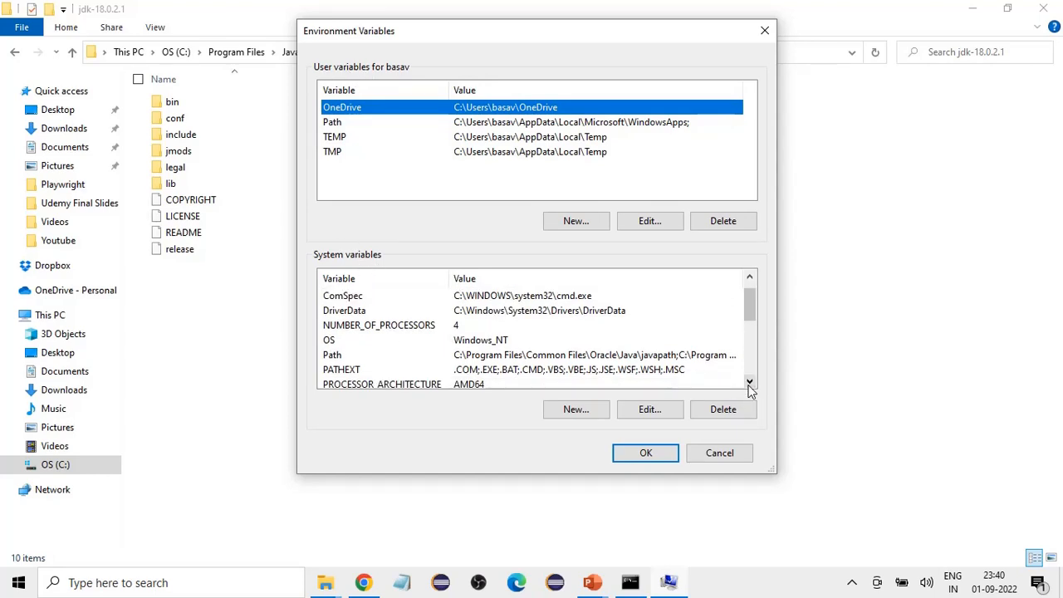
click(550, 357)
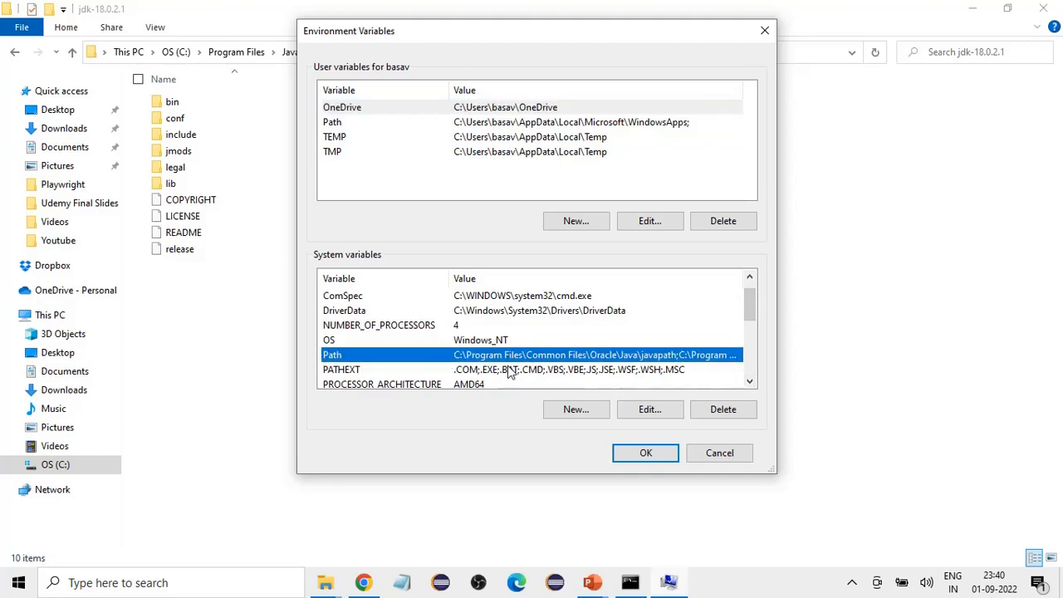
click(562, 412)
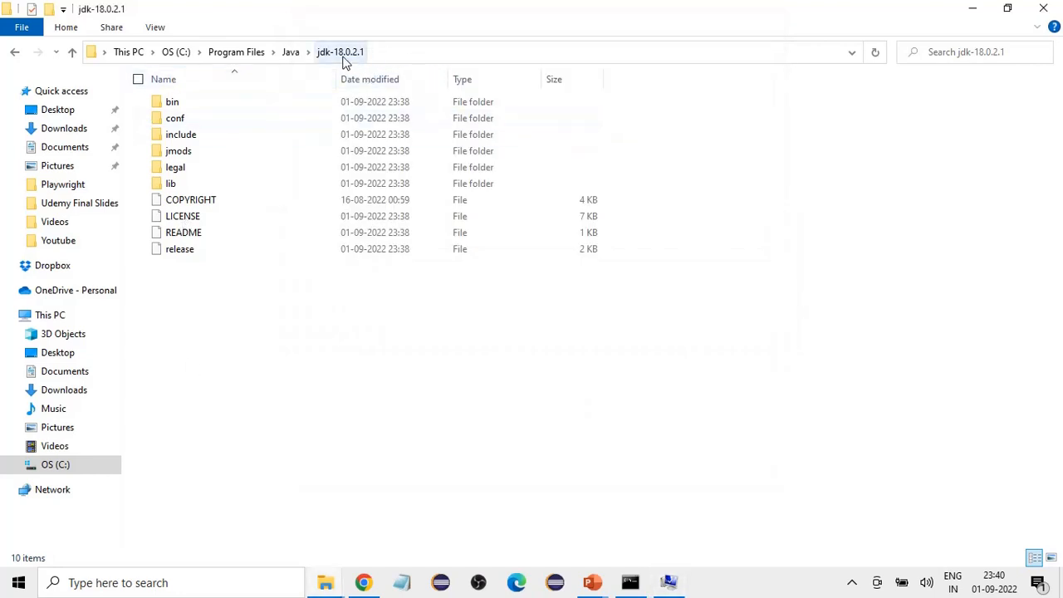
Step: Copy the full path of the jdk-18.0.2.1 folder in File Explorer, and cancel the empty new system variable
click(379, 59)
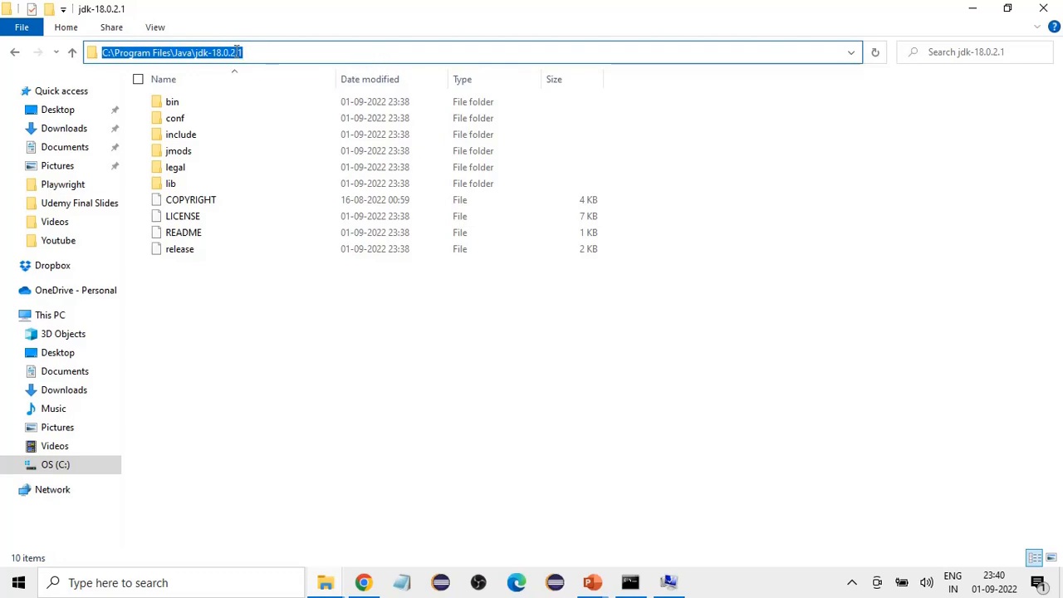
right_click(244, 53)
click(132, 105)
click(357, 374)
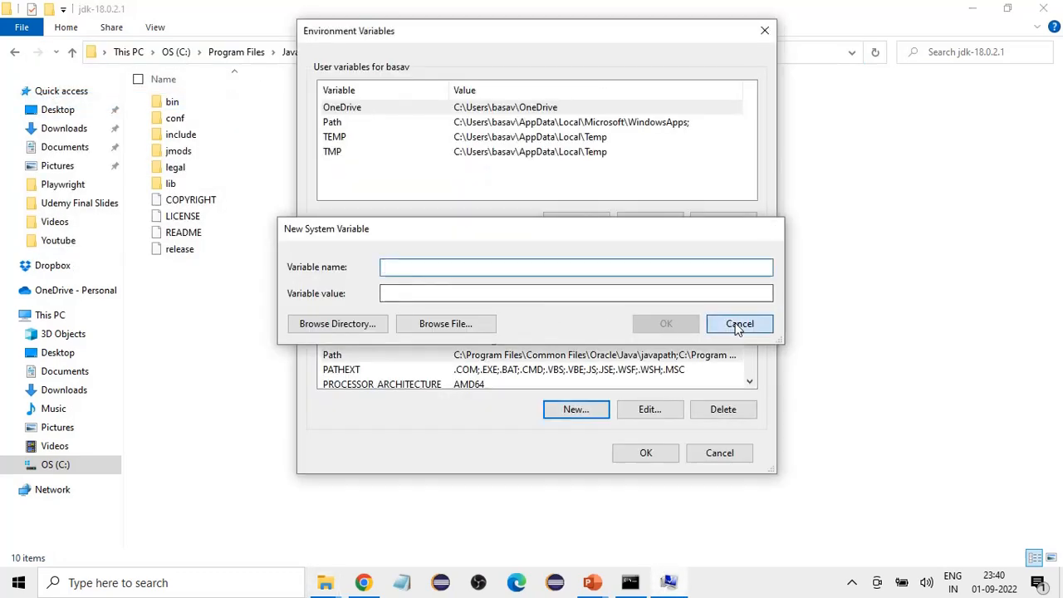
click(736, 323)
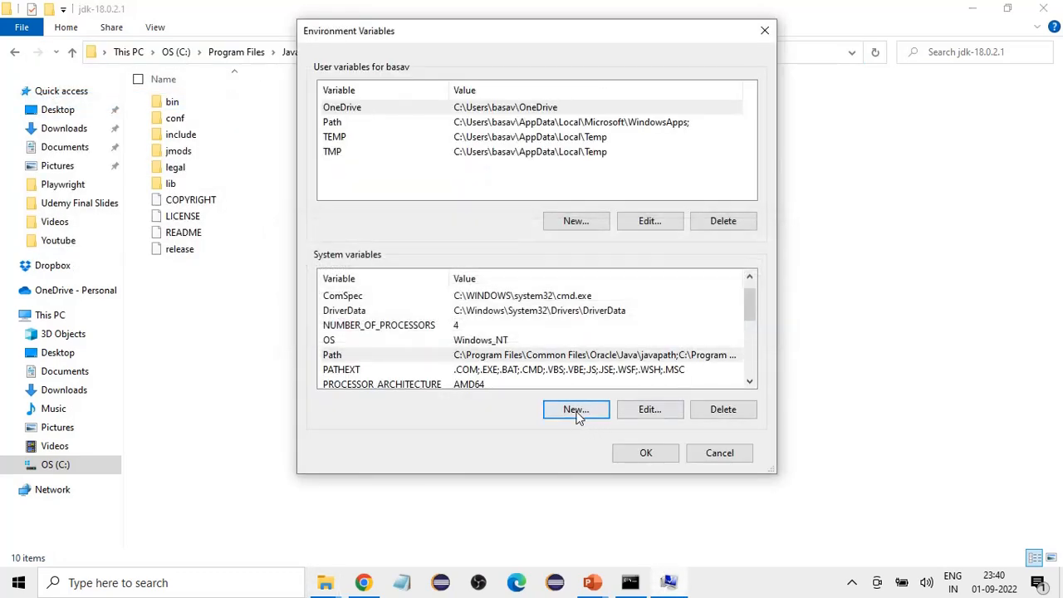
Step: Create a system variable named JAVA_HOME with the copied value C:\Program Files\Java\jdk-18.0.2.1
click(576, 409)
text(JAVA_HOME)
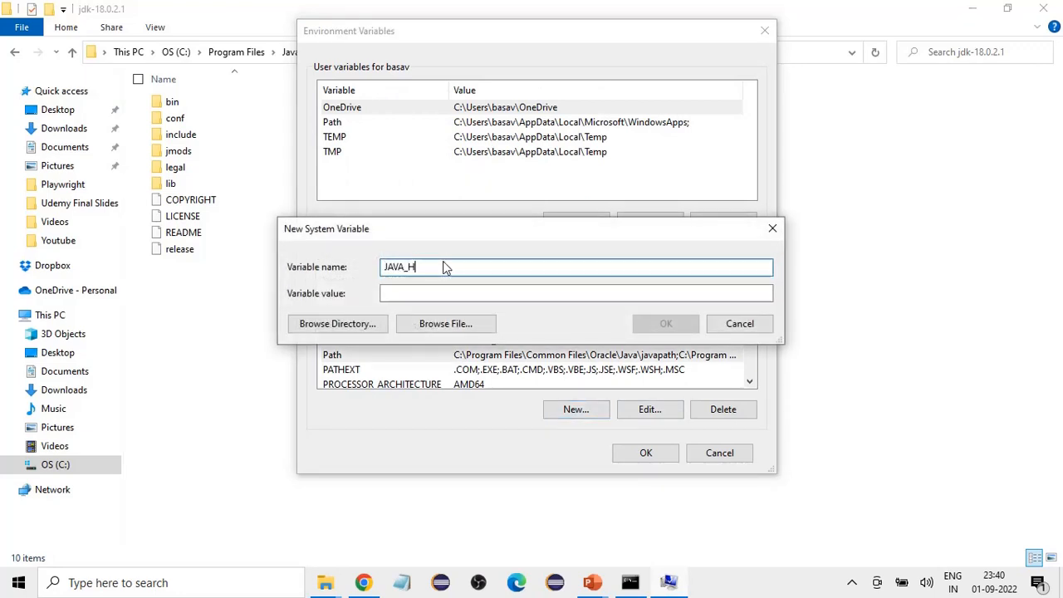
click(458, 292)
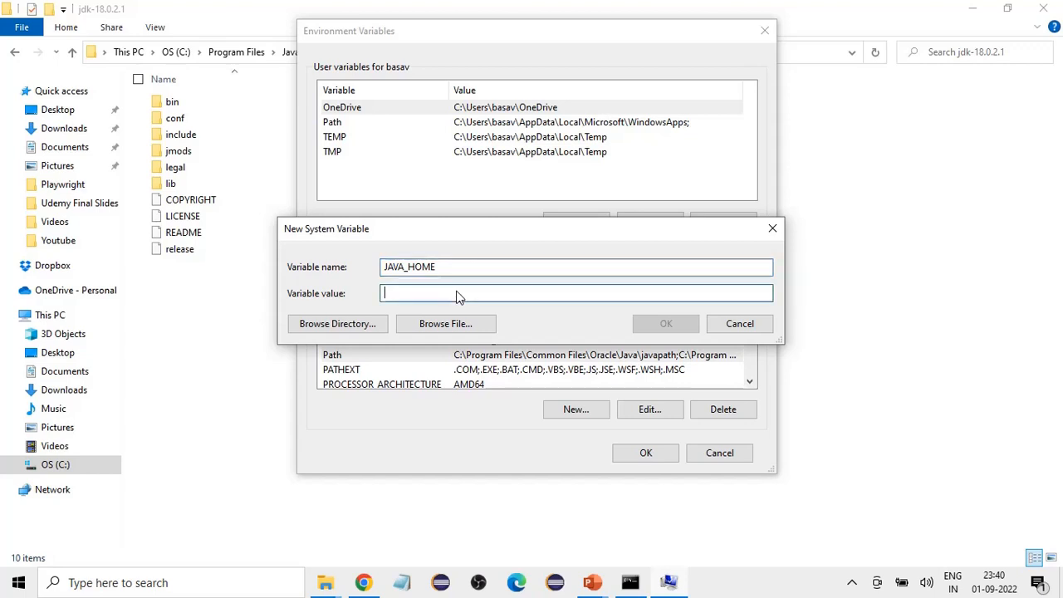
key(ctrl+v)
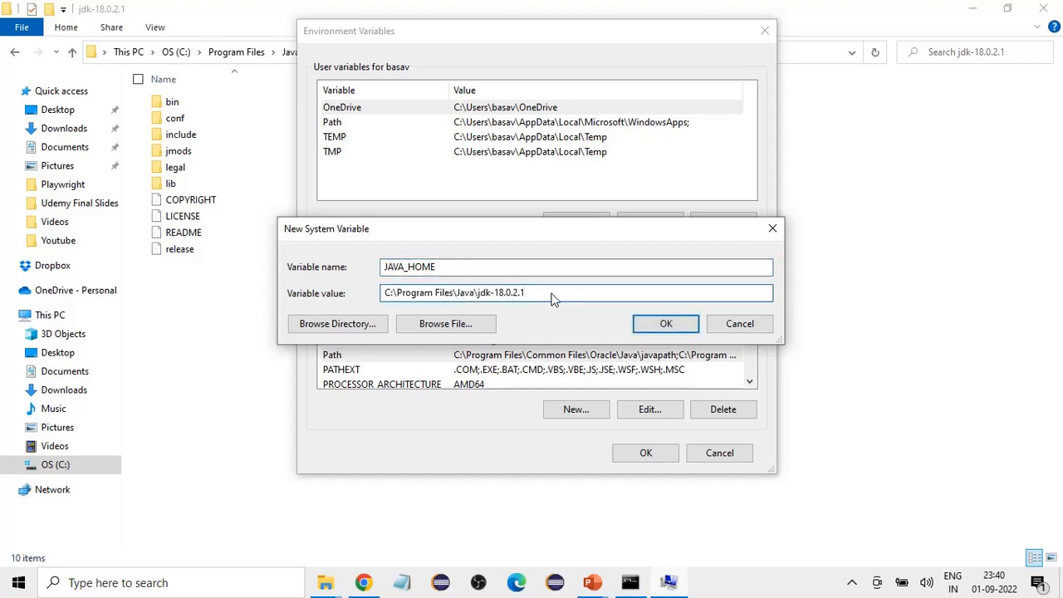
click(662, 328)
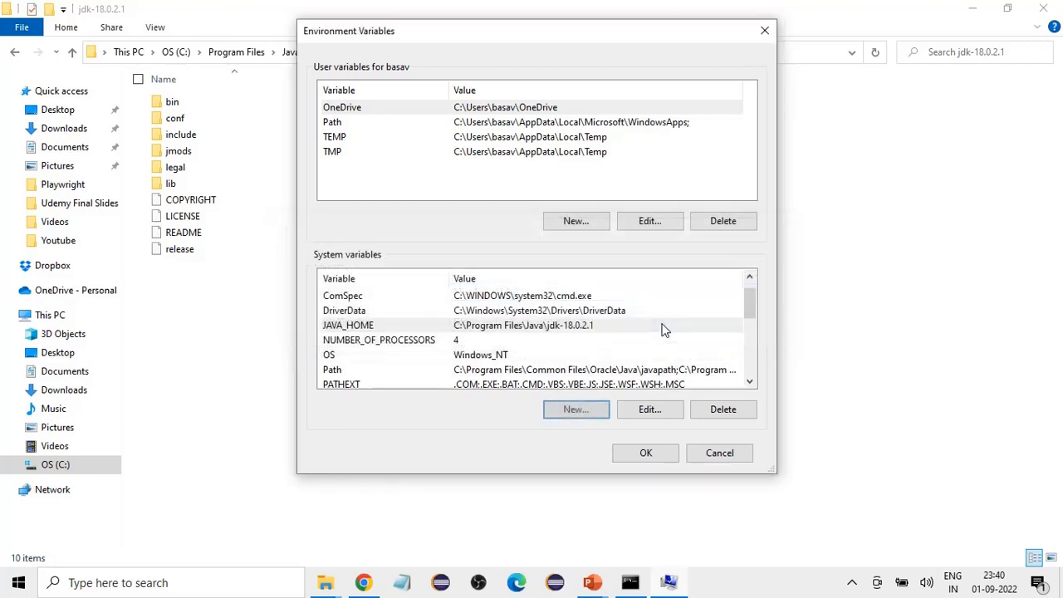
Step: Check the JAVA_HOME entry among the system variables, and review the entries of the system Path variable without changing them
click(564, 329)
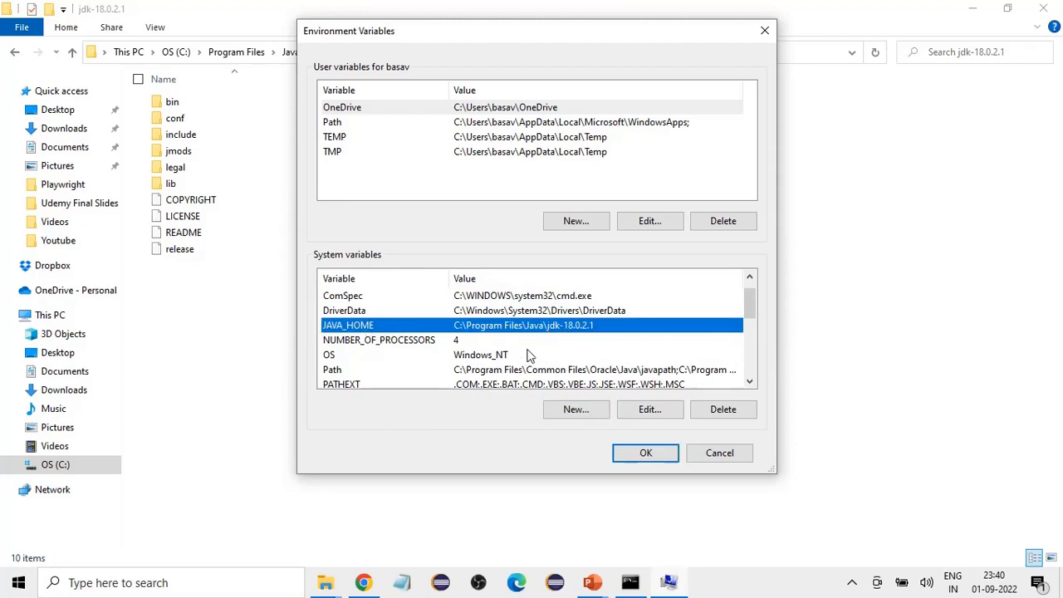
double_click(504, 370)
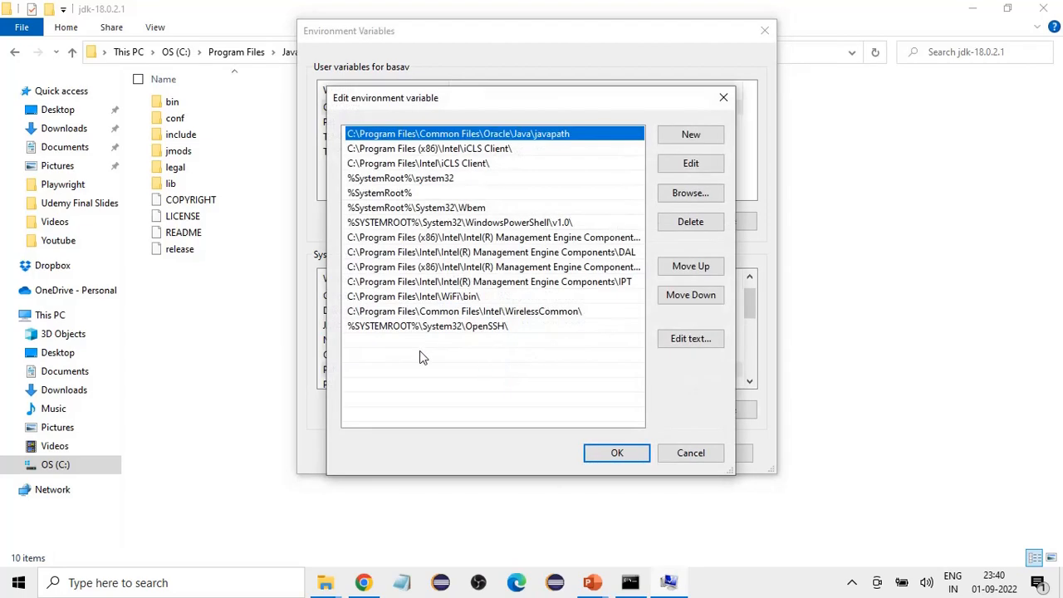
click(682, 456)
Step: Open the system Path variable for editing, and copy the full path of the bin folder inside jdk-18.0.2.1
double_click(382, 372)
click(831, 236)
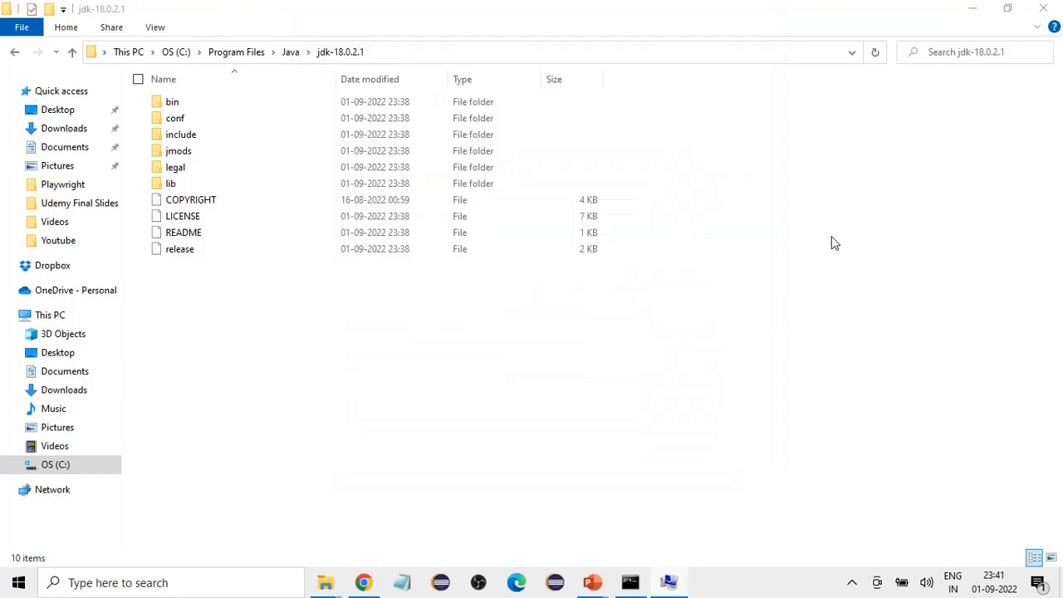
double_click(191, 101)
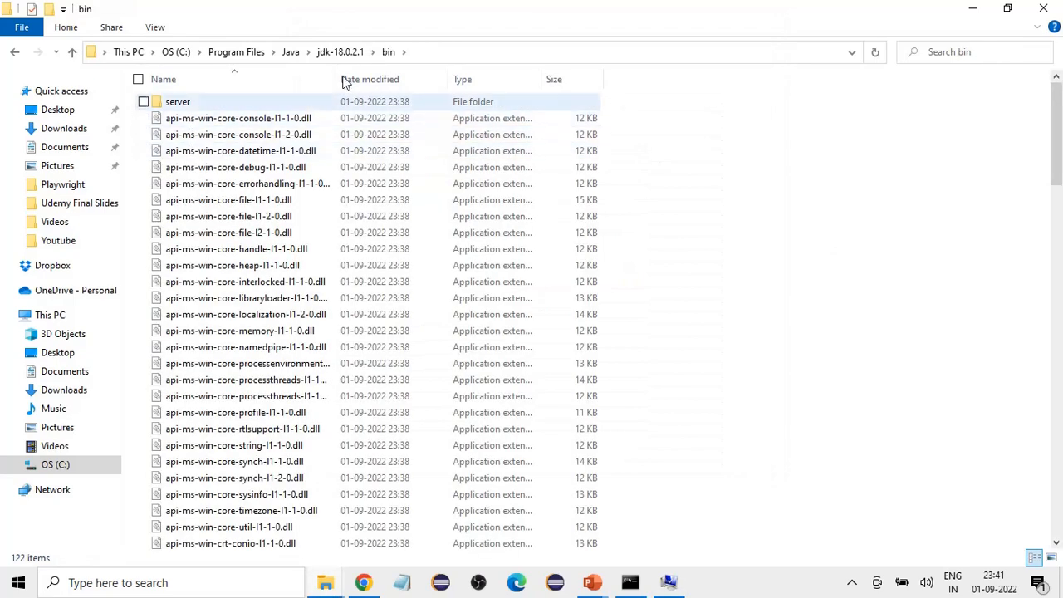
click(472, 53)
key(ctrl+c)
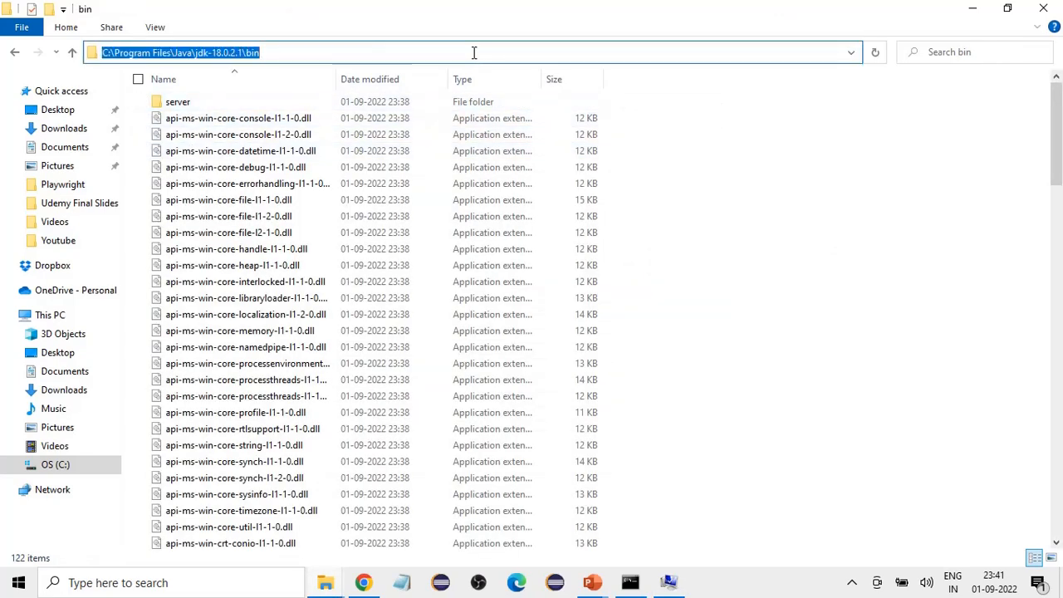
key(alt+Tab)
Step: Add C:\Program Files\Java\jdk-18.0.2.1\bin as a new entry of the system Path variable, and confirm all the open dialogs
click(690, 135)
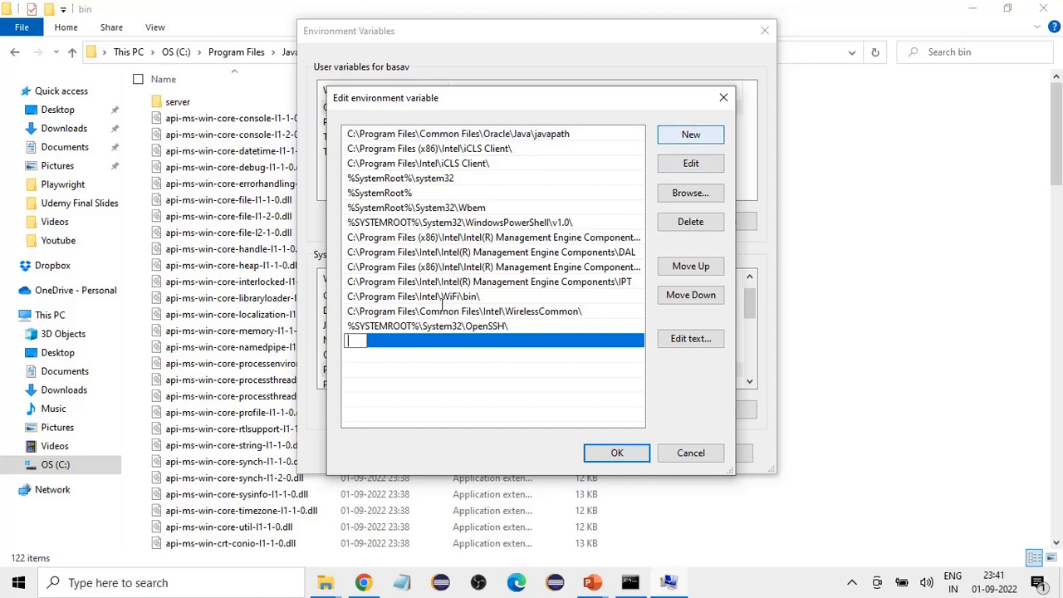
key(ctrl+v)
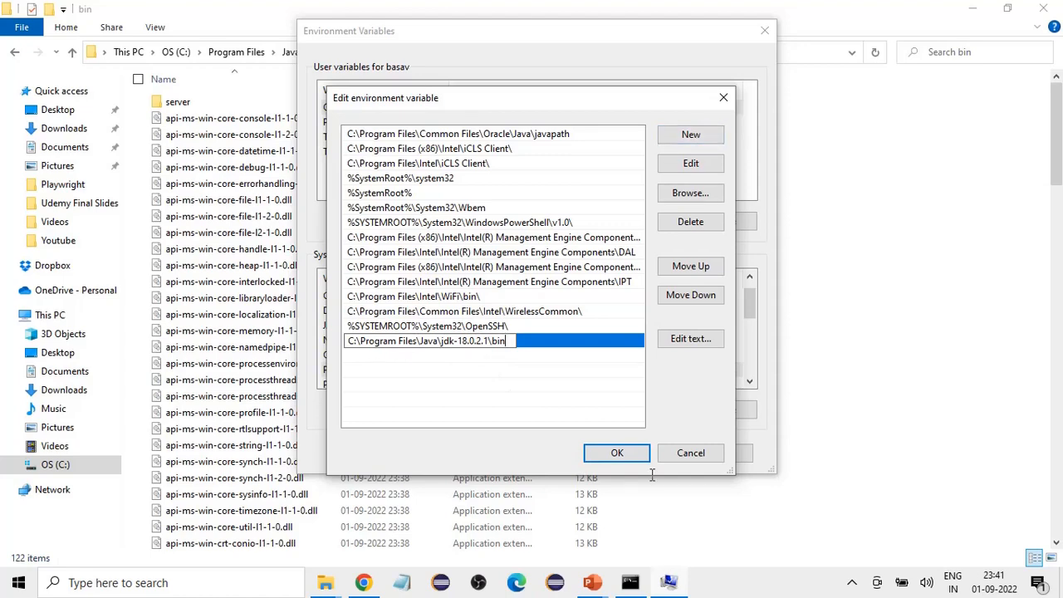
click(616, 452)
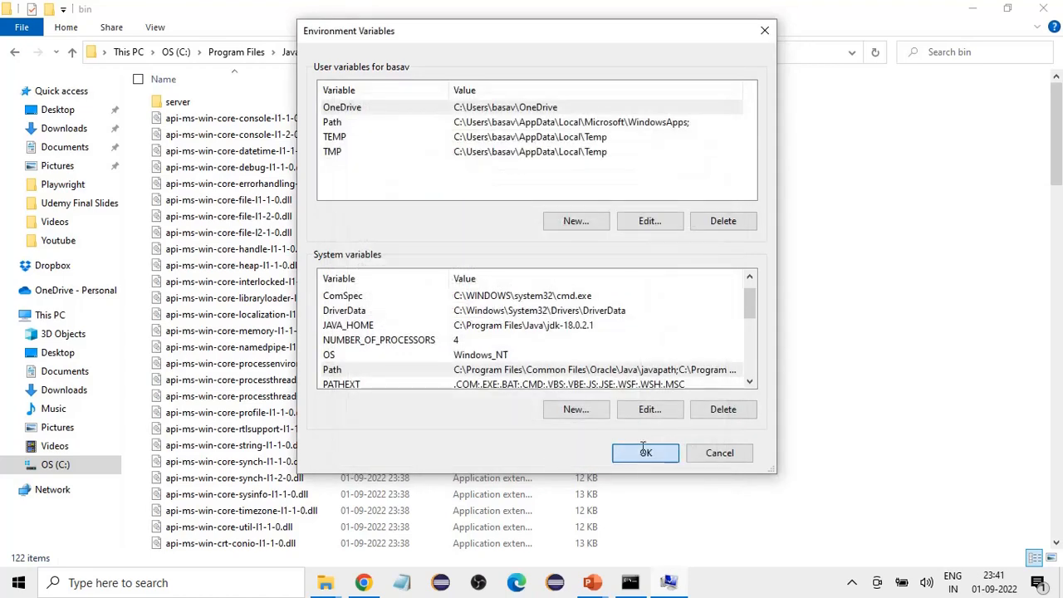
click(645, 451)
click(507, 434)
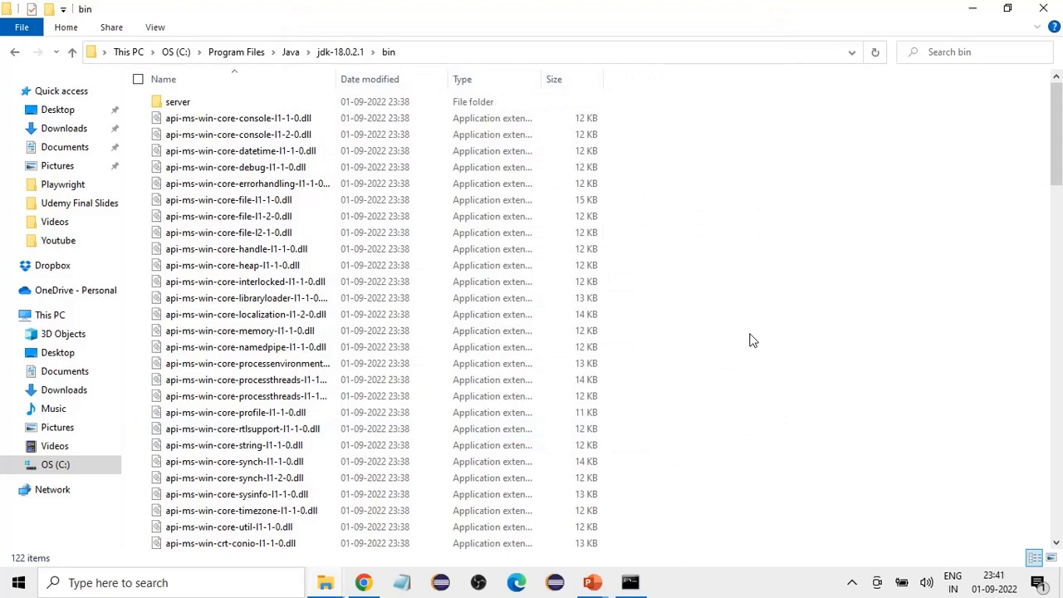
Step: Open a new Command Prompt window, and switch to the Command Prompt window that was already open
key(super+r)
key(Return)
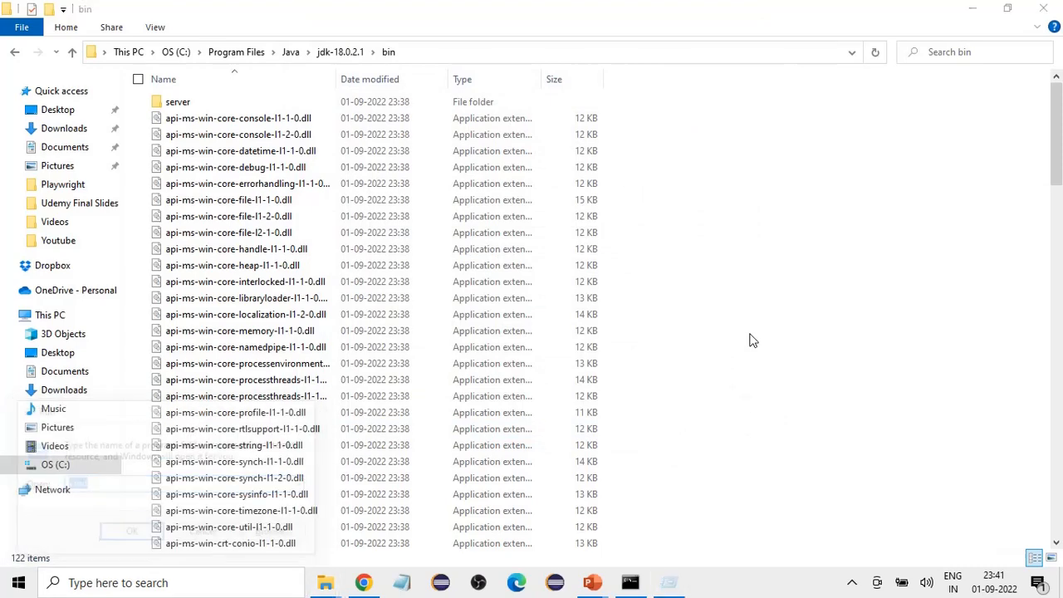
mouse_move(630, 581)
click(560, 543)
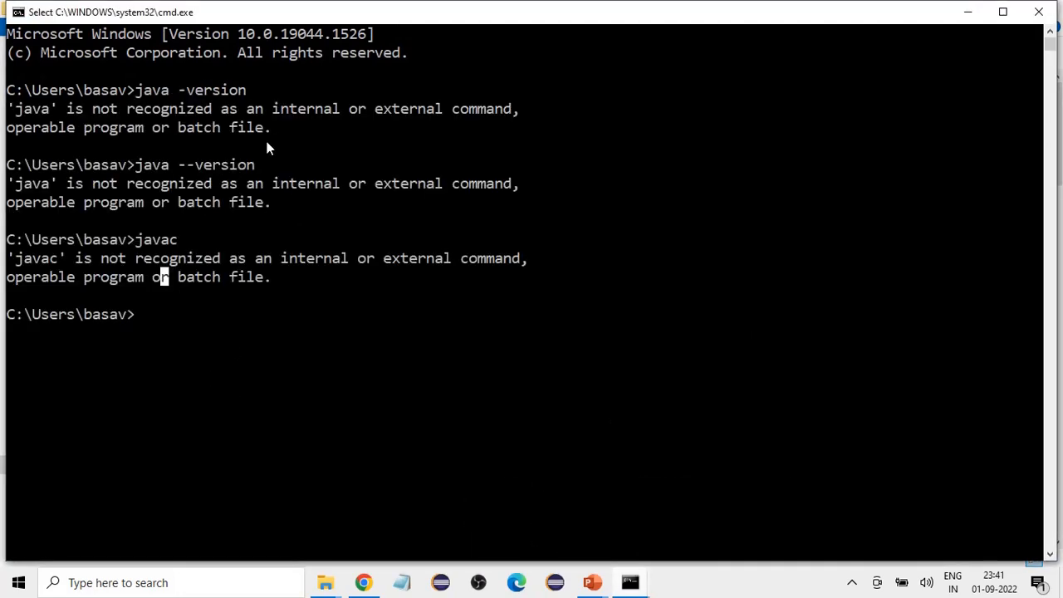
Step: Run java -version again in the Command Prompt window opened before the environment variables were changed
click(156, 328)
text(java -version)
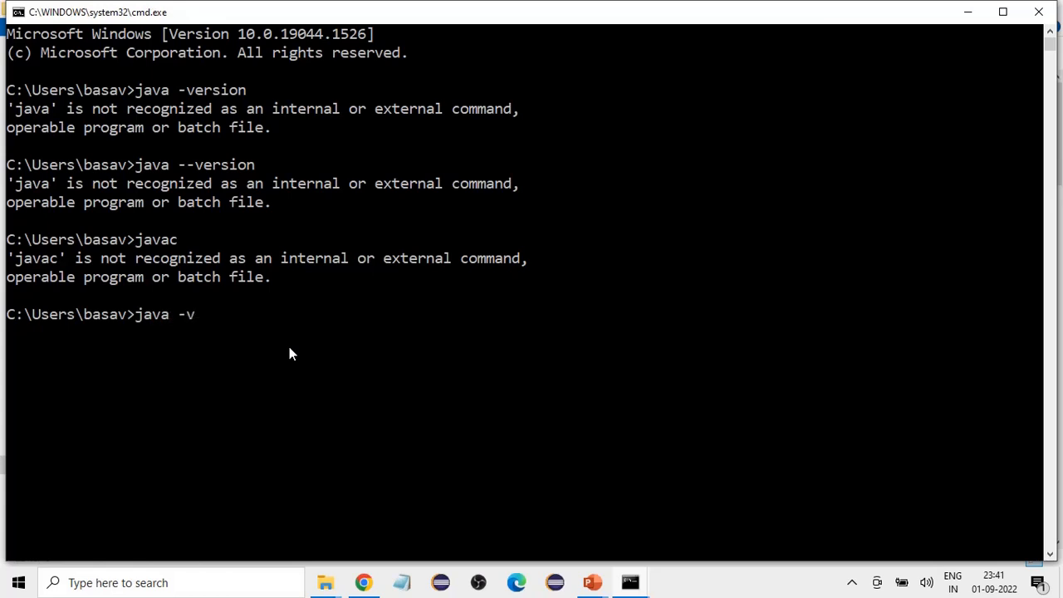
key(Return)
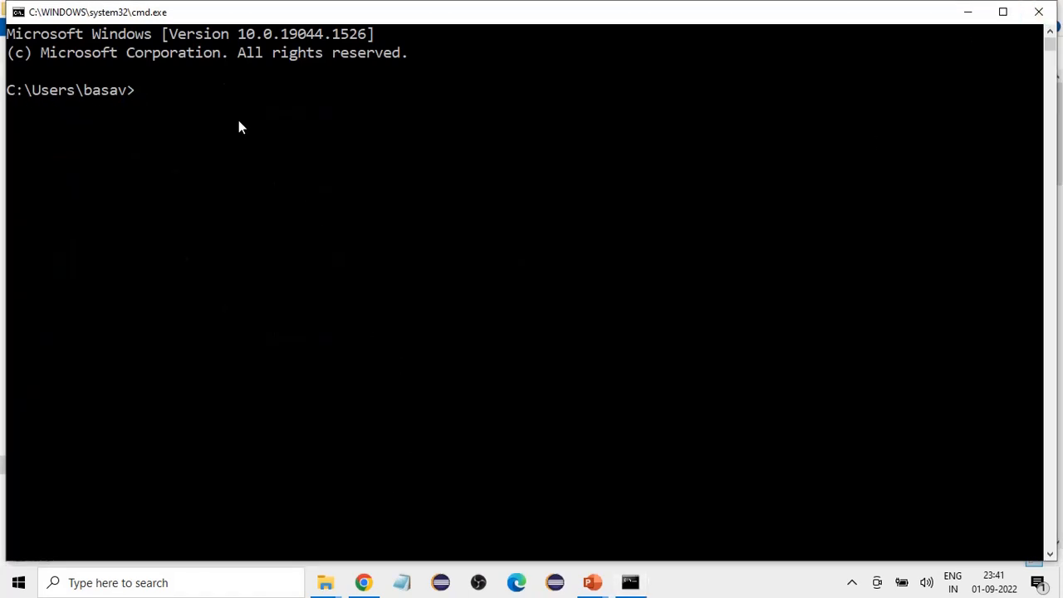
Step: Run java -version in the new Command Prompt window to check the Java installation
text(java -version)
key(Return)
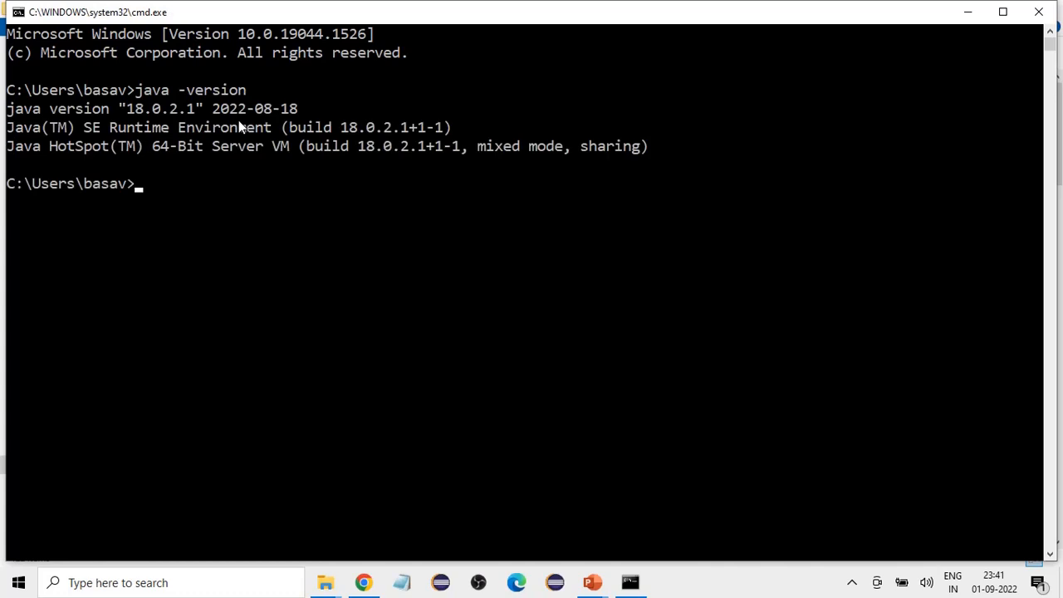
Step: Highlight the Java version number in the Command Prompt output, and run java --version as a second version check
drag(126, 109, 189, 112)
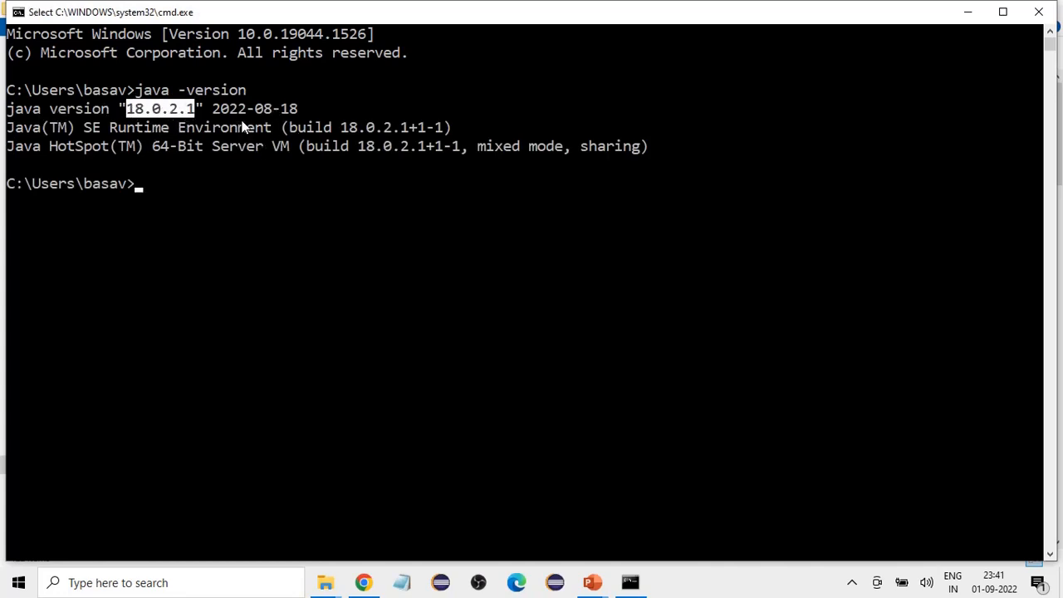
click(175, 190)
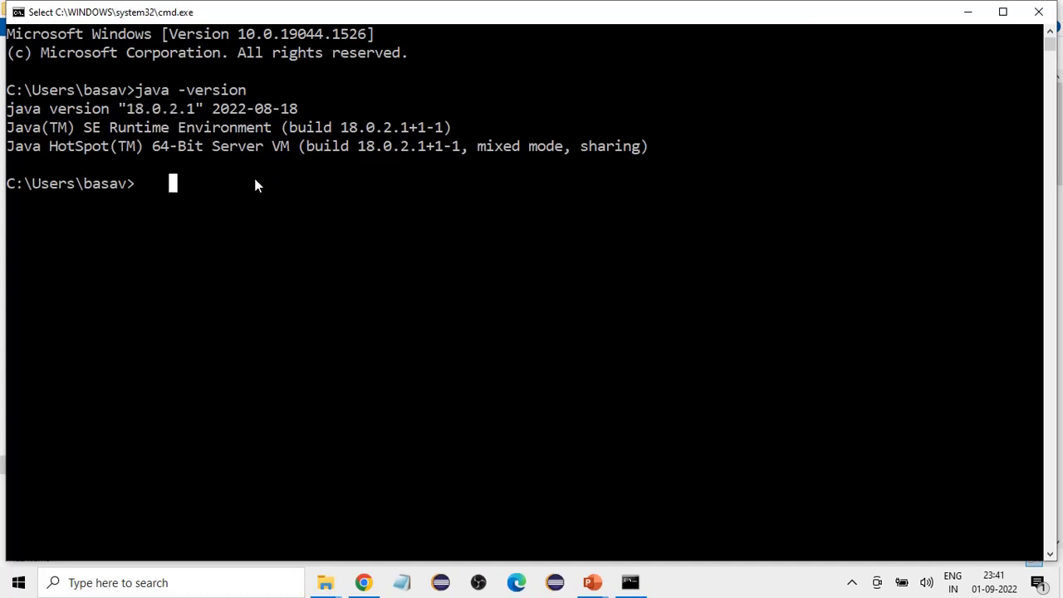
text(java --version)
key(Return)
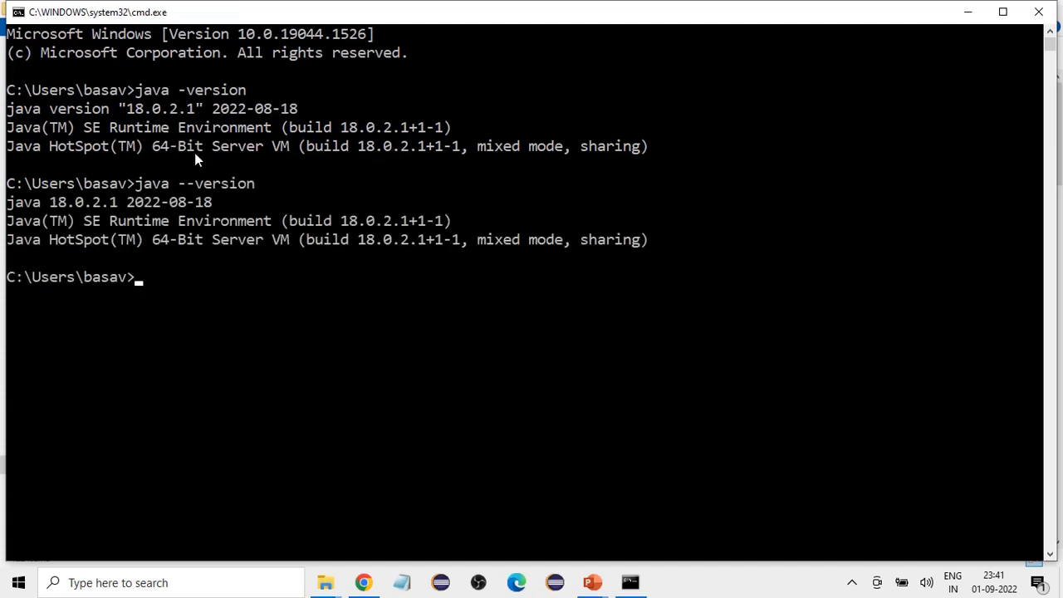
Step: Run javac in Command Prompt to check the Java compiler, and look through its list of usage options
text(javac)
key(Return)
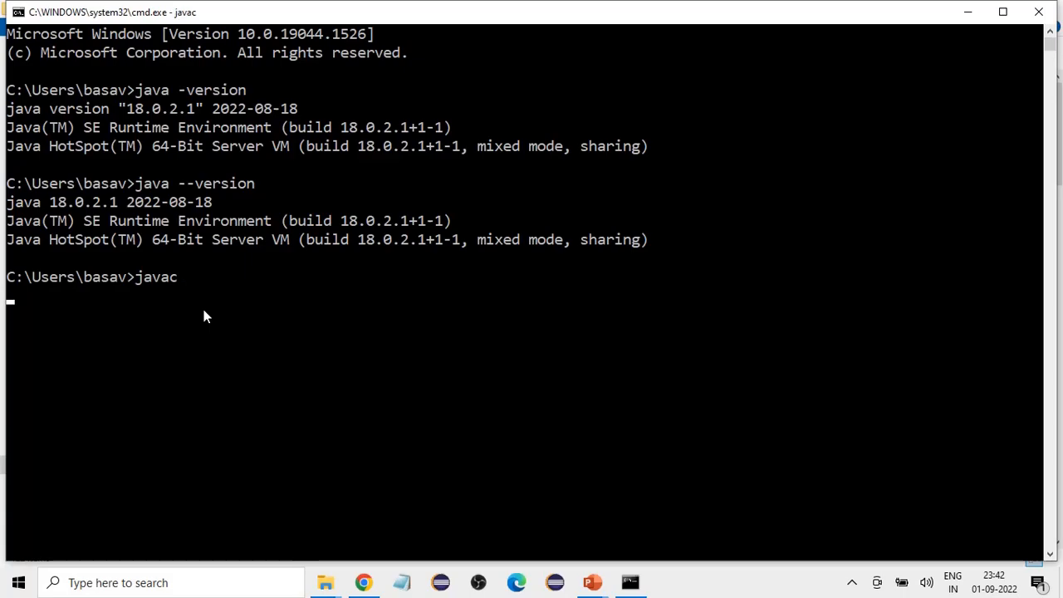
scroll(287, 335, down, 6)
scroll(287, 336, up, 11)
scroll(287, 335, up, 13)
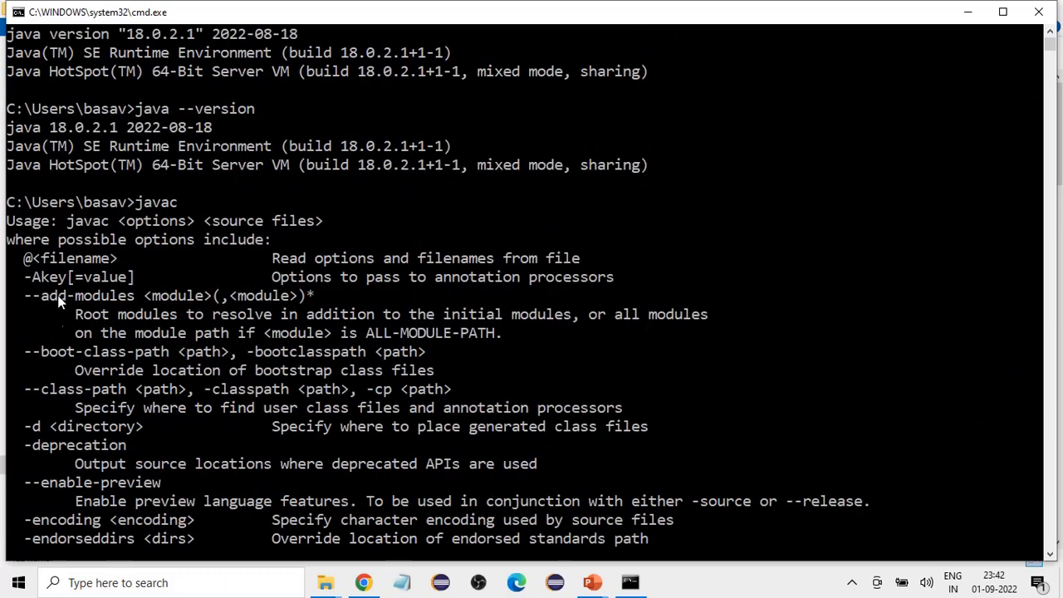
scroll(51, 382, down, 2)
scroll(53, 381, up, 4)
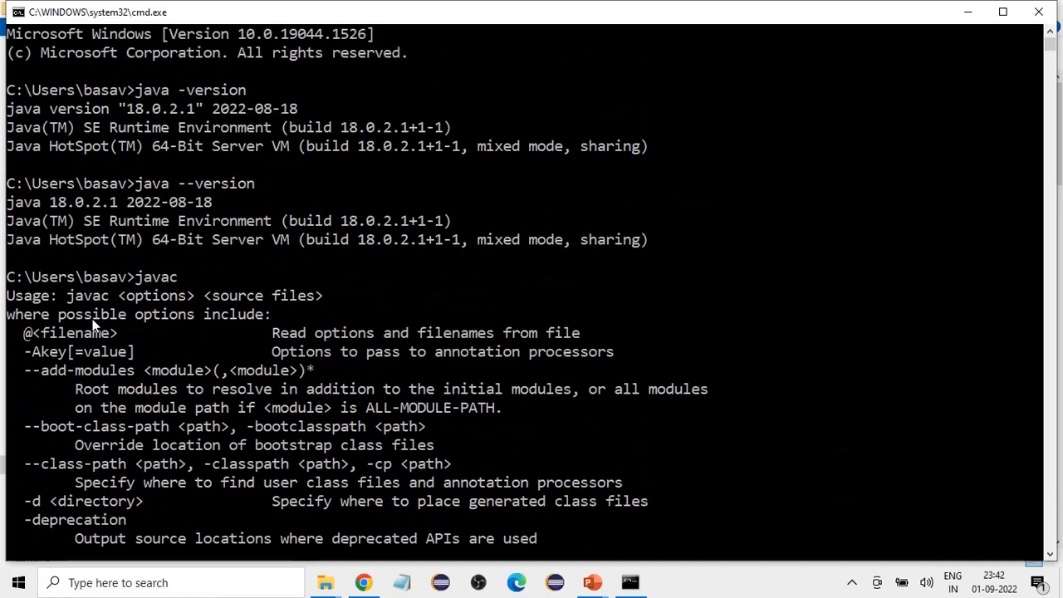
scroll(236, 313, down, 20)
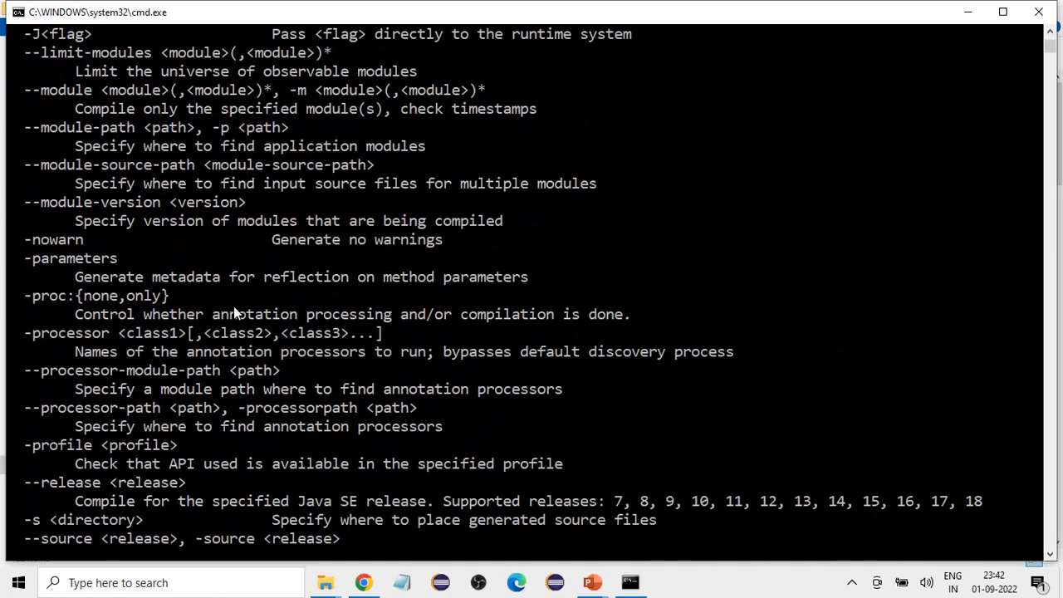
scroll(230, 307, down, 1)
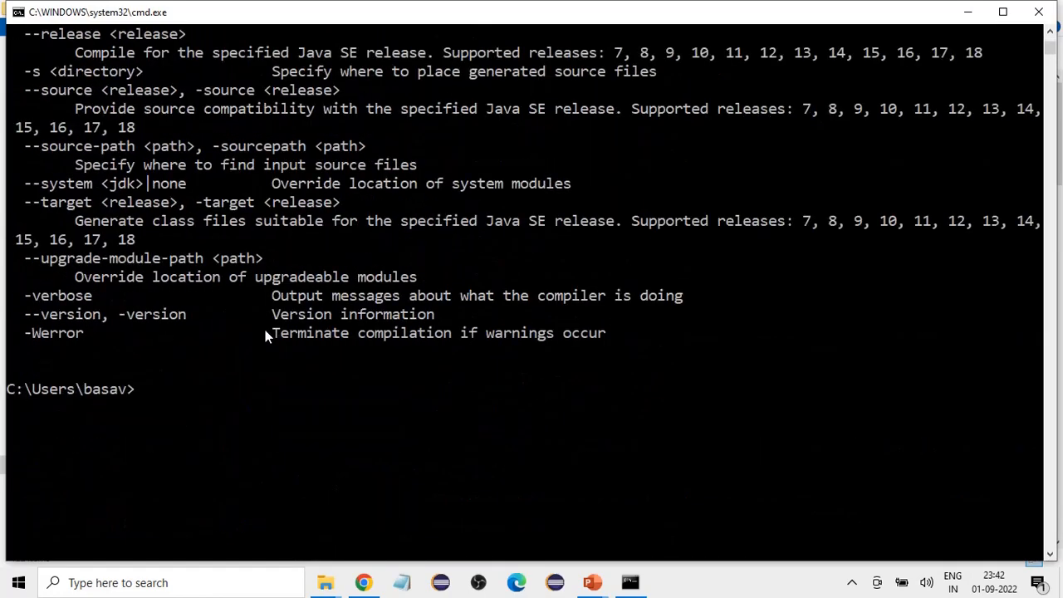
scroll(308, 349, up, 5)
scroll(302, 344, up, 5)
scroll(302, 349, down, 11)
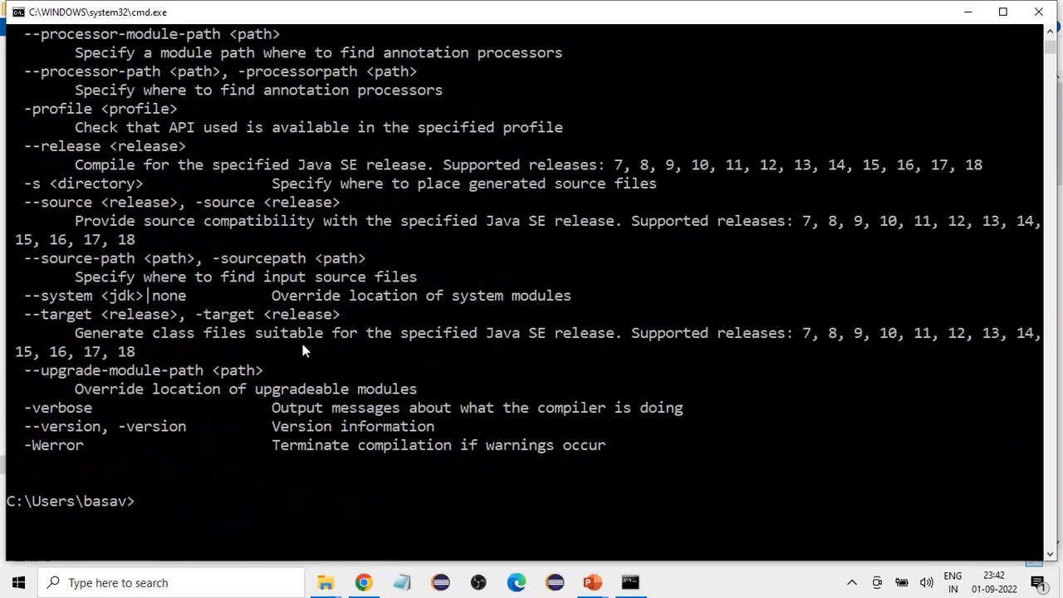
Step: Switch to the PowerPoint slide show to view the Install Java on Windows slide, and return to Command Prompt
click(592, 582)
click(679, 513)
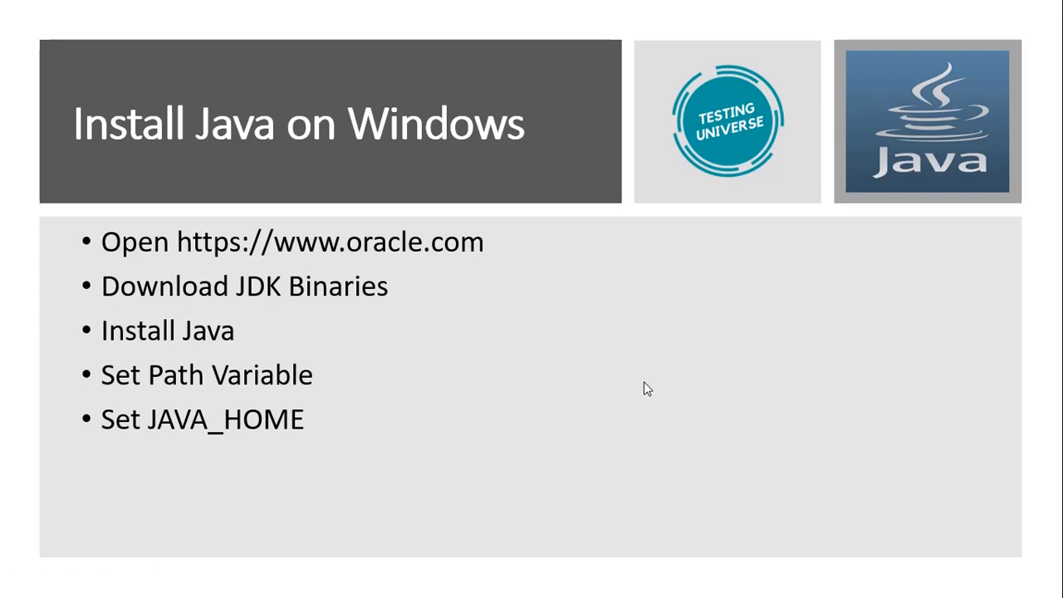
key(alt+Tab)
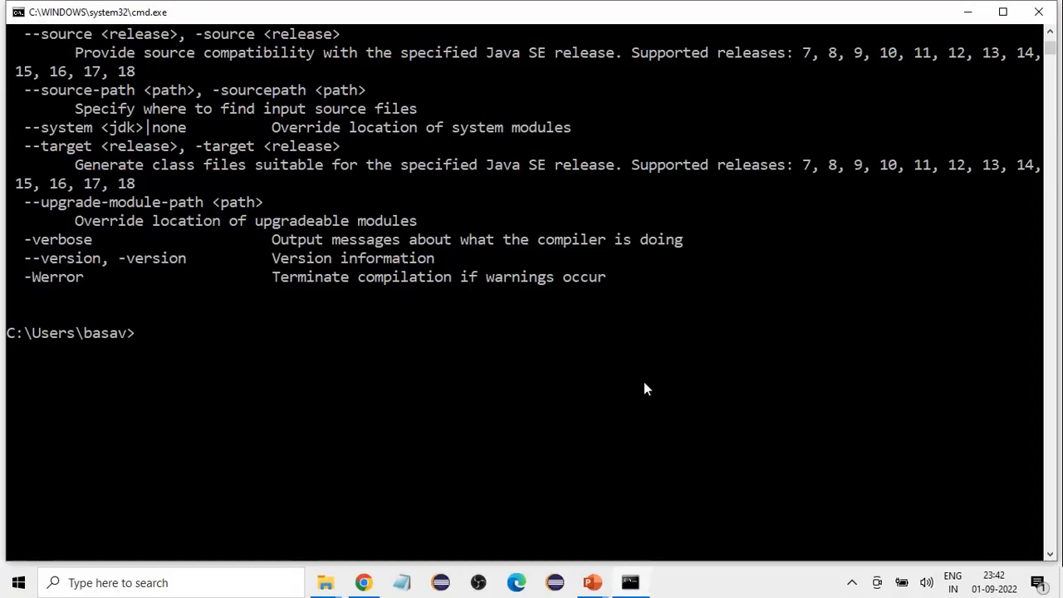
Step: Review the java and javac output once more, and advance the PowerPoint slide show to the Contact slide
scroll(426, 353, up, 10)
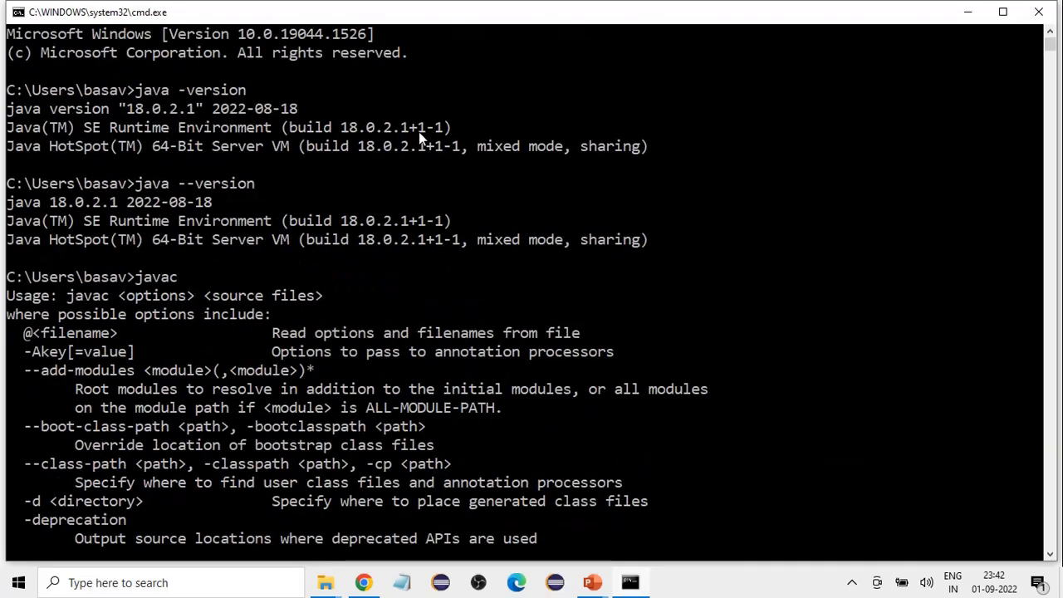
scroll(459, 282, down, 12)
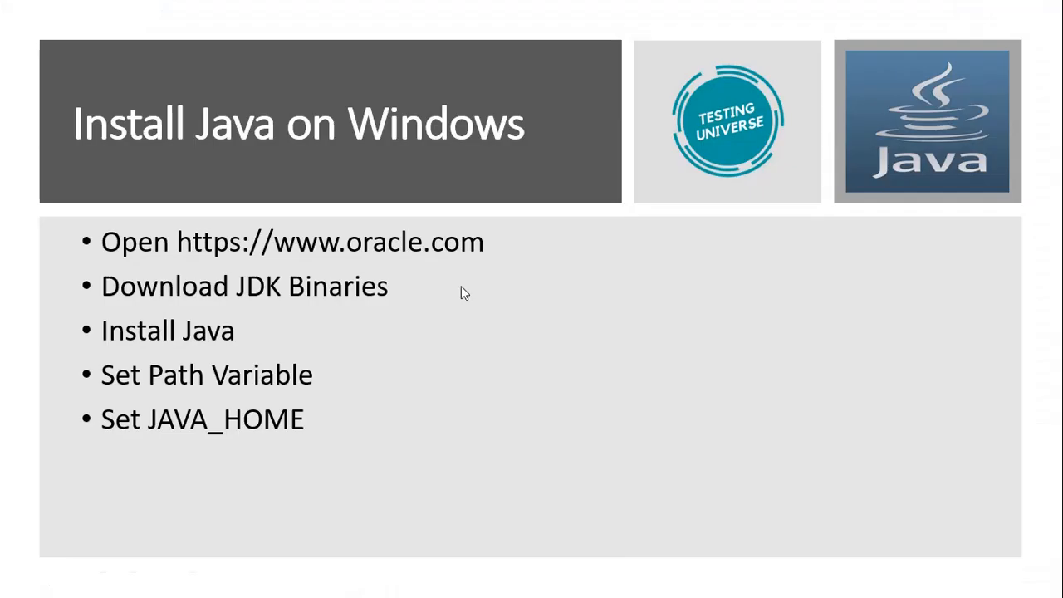
click(515, 366)
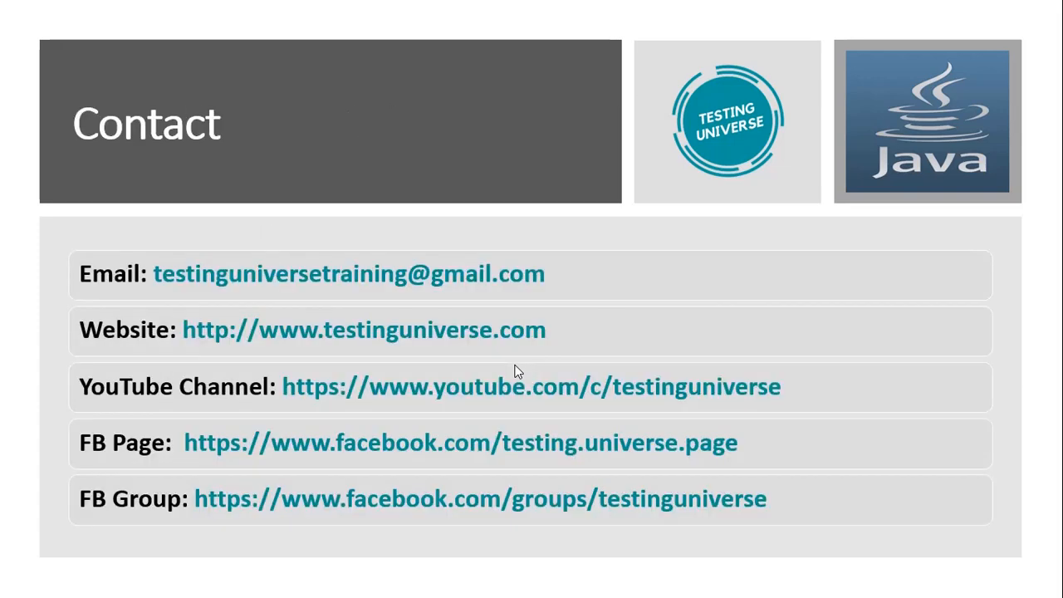